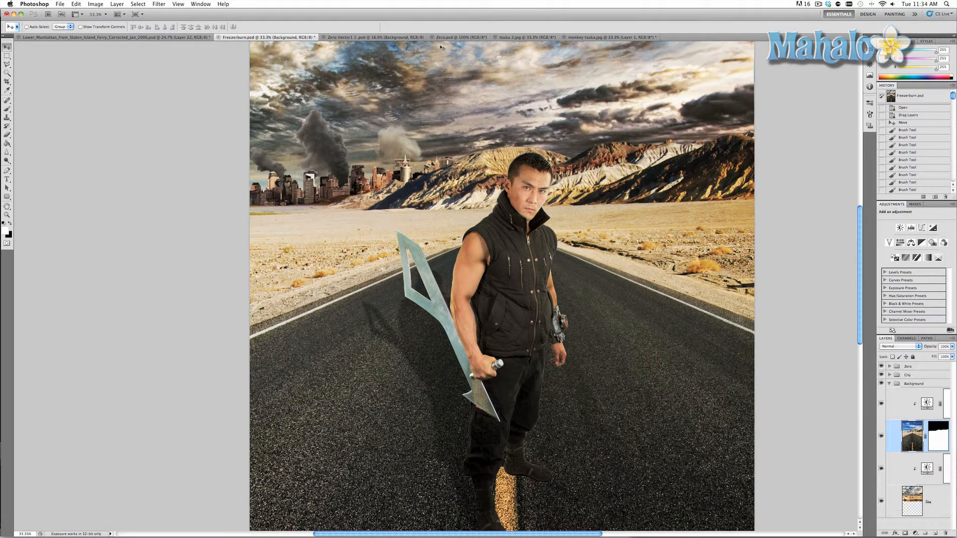
Trace the outline of the brown wrapped handle in monkey tsuka.jpg with the Magnetic Lasso to select it
click(514, 37)
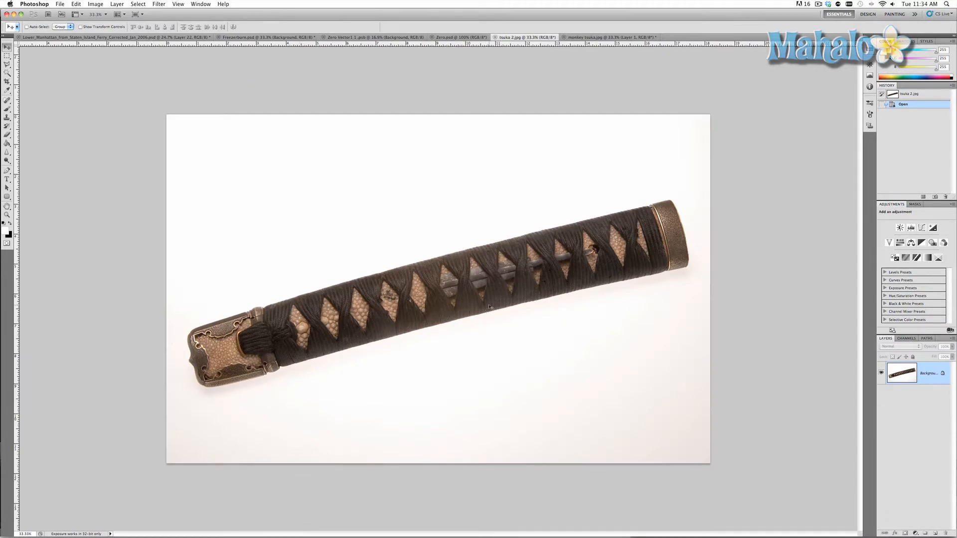
click(573, 38)
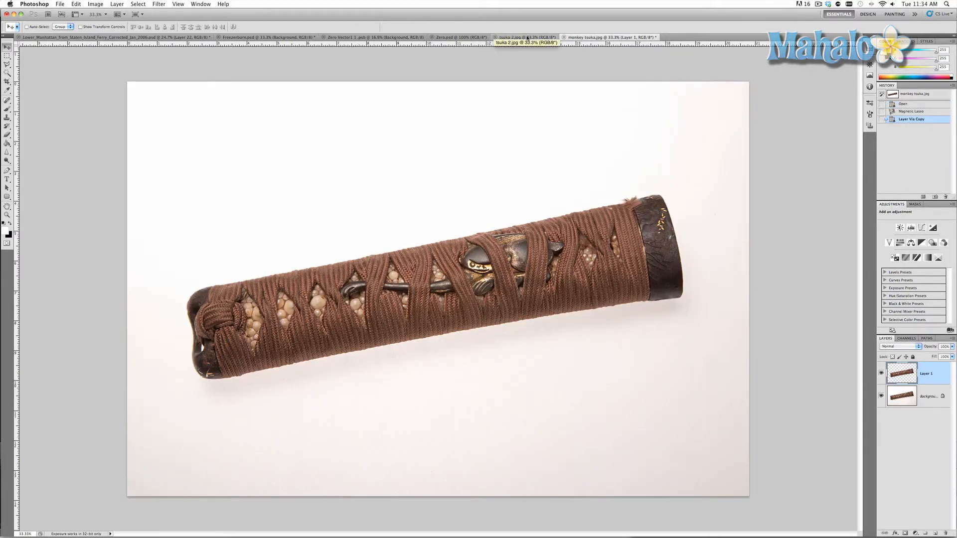
key(l)
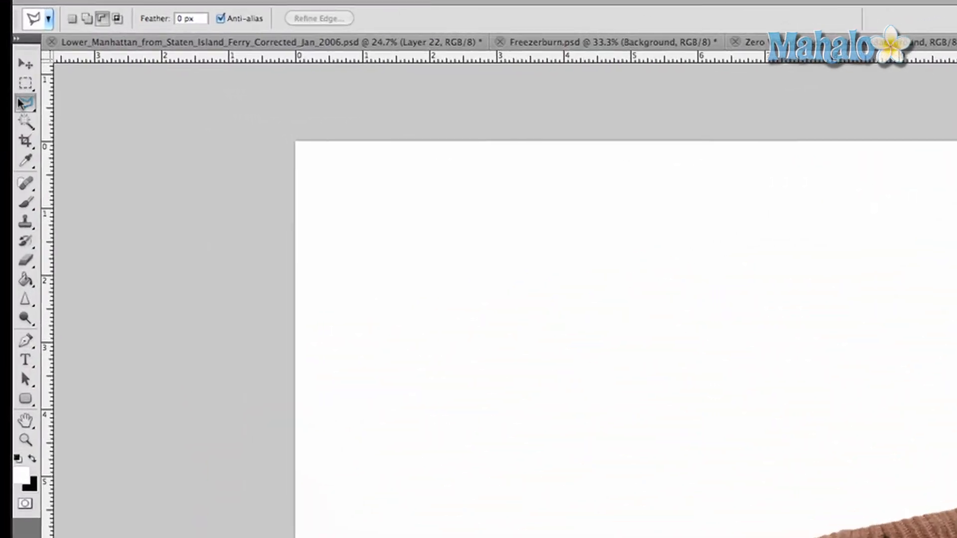
click(7, 65)
click(102, 137)
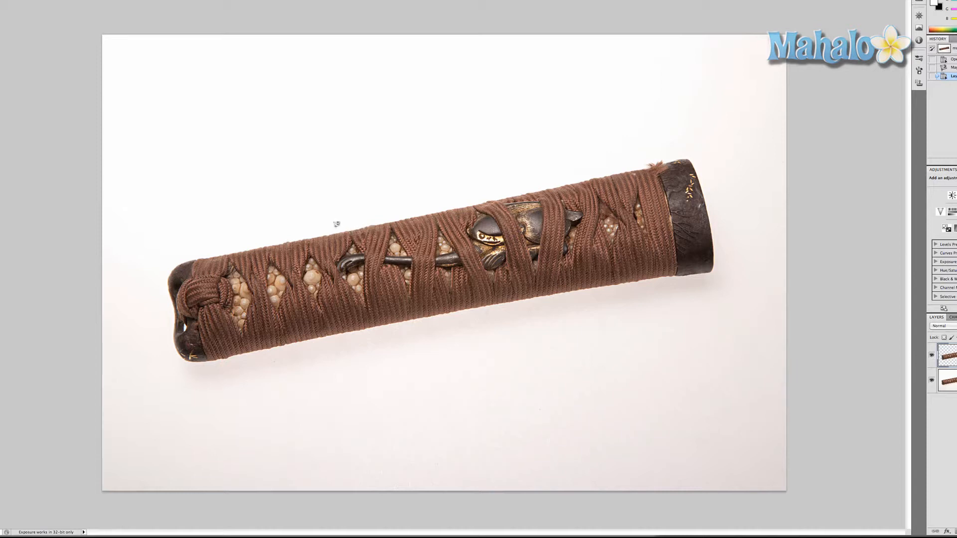
click(196, 257)
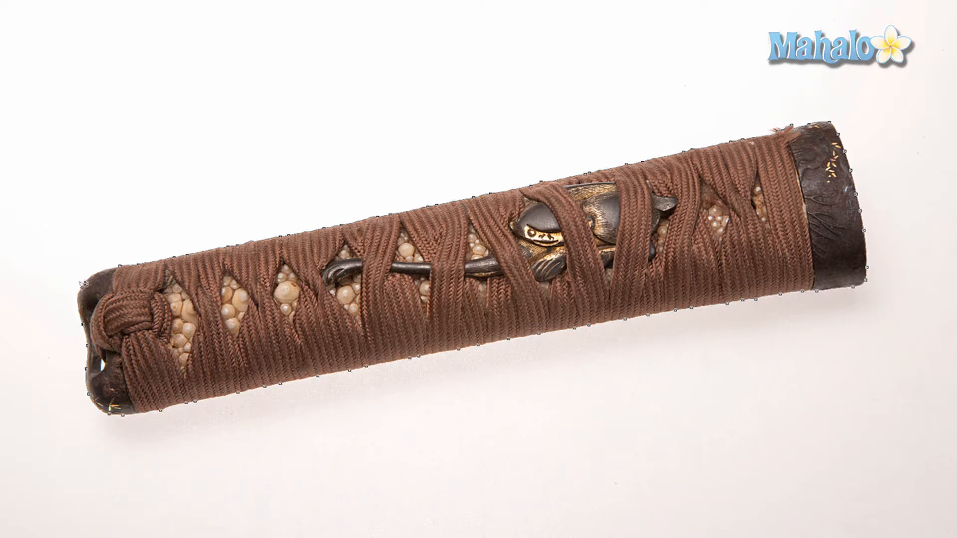
click(160, 269)
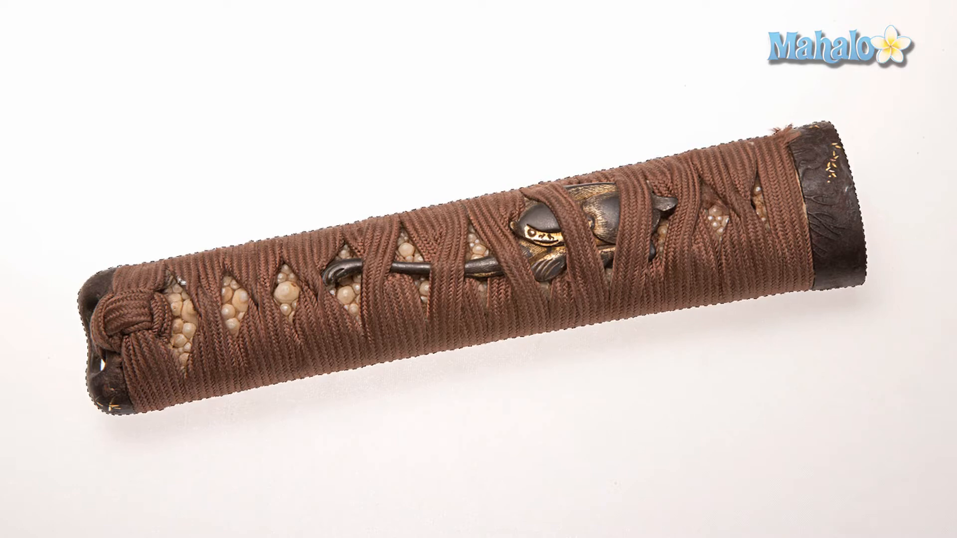
Copy the selected handle to a new layer and hide Layer 1 and the Background layer
right_click(212, 278)
click(278, 368)
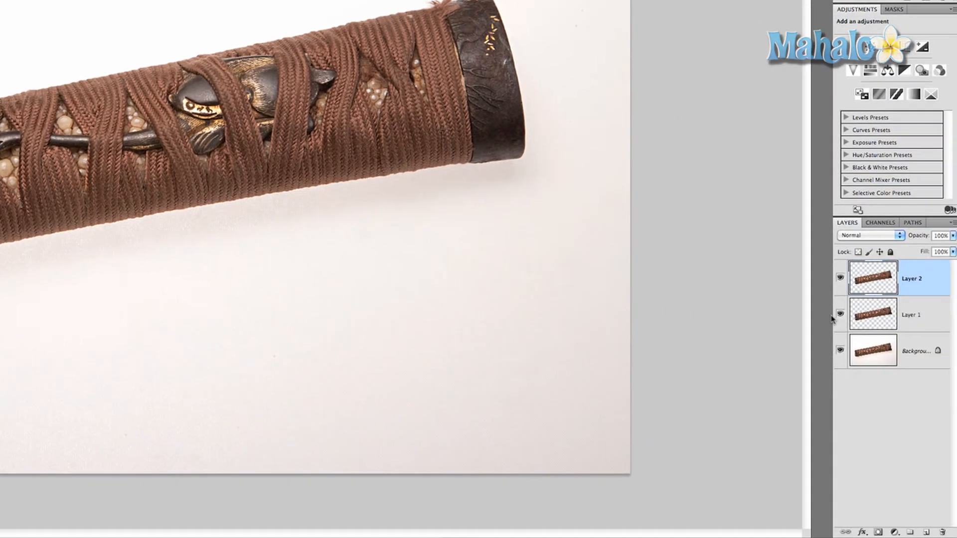
click(840, 315)
click(840, 350)
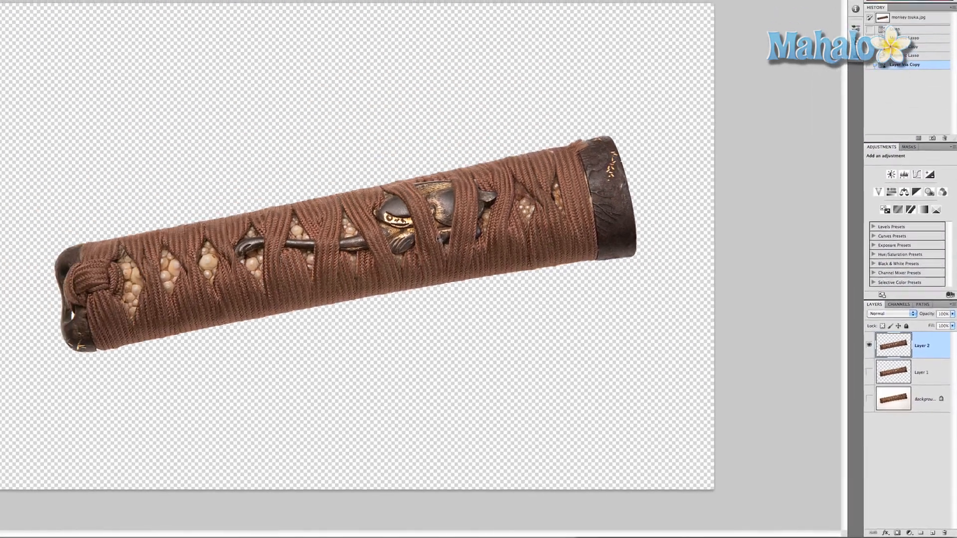
Place the cut-out handle in the Zero Vector1 1 document and rotate it to stand upright
click(360, 38)
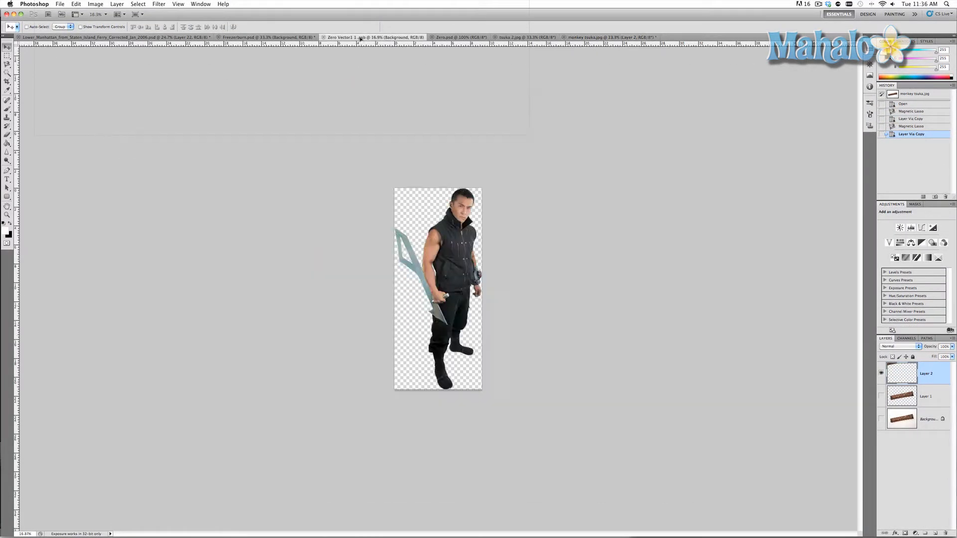
drag(425, 265, 423, 263)
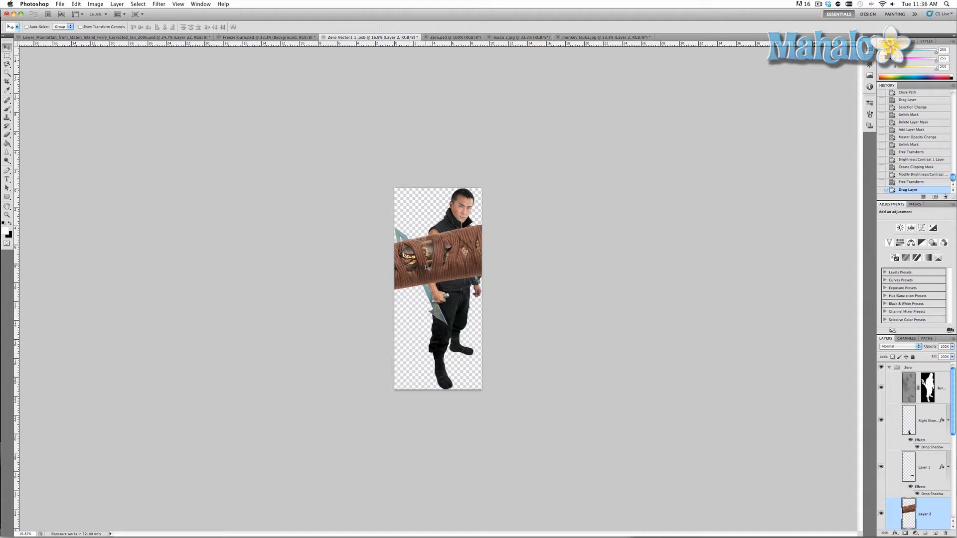
key(super+t)
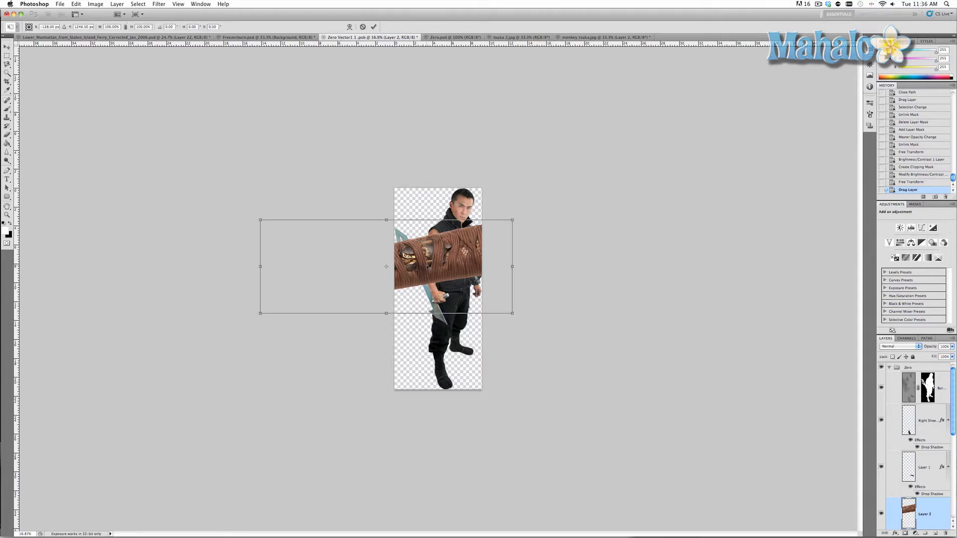
drag(509, 215, 413, 397)
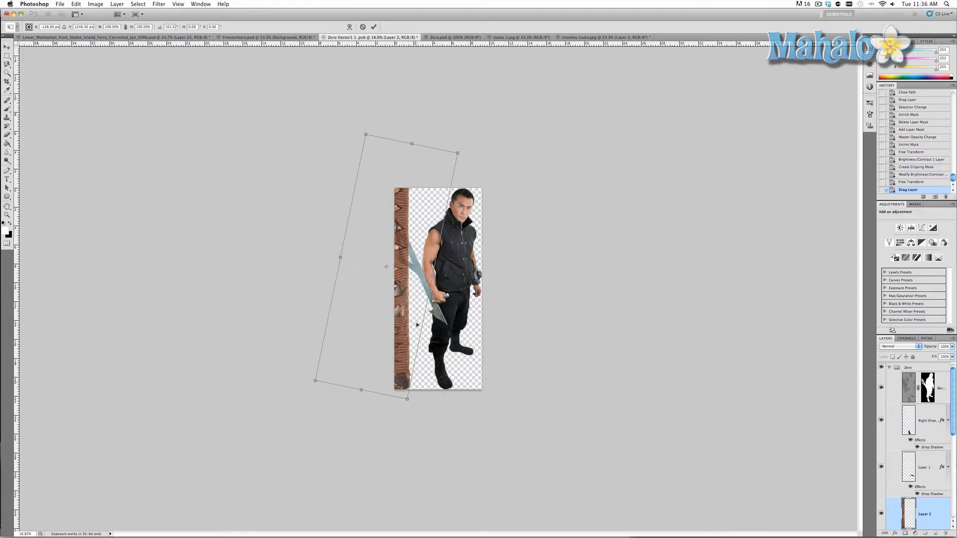
key(Return)
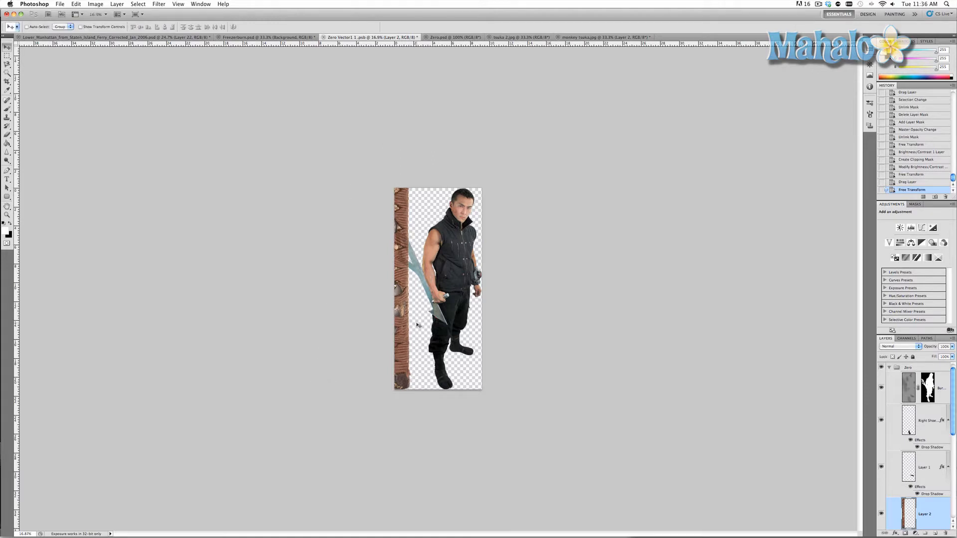
Scale the handle down proportionally to about 23% of its size with Free Transform
key(super+y)
key(super+t)
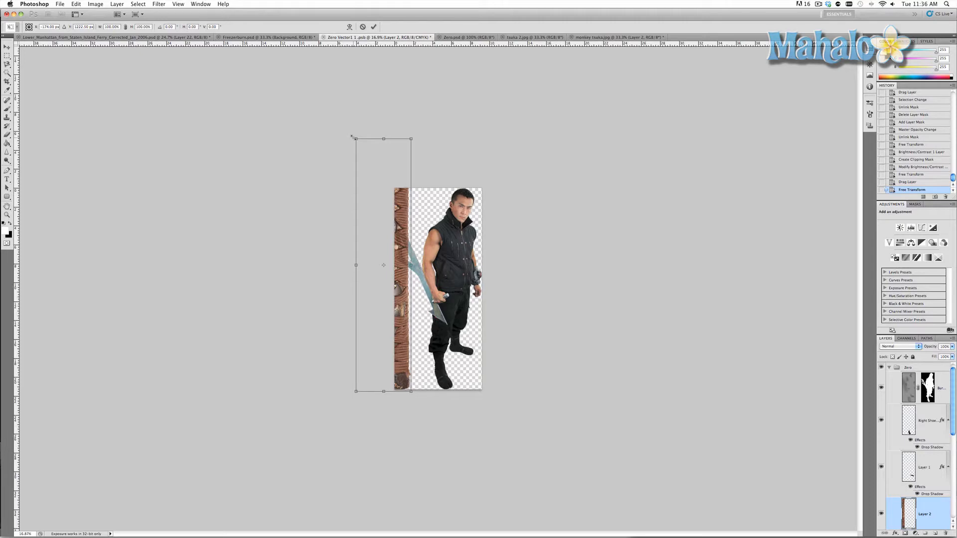
drag(352, 137, 423, 282)
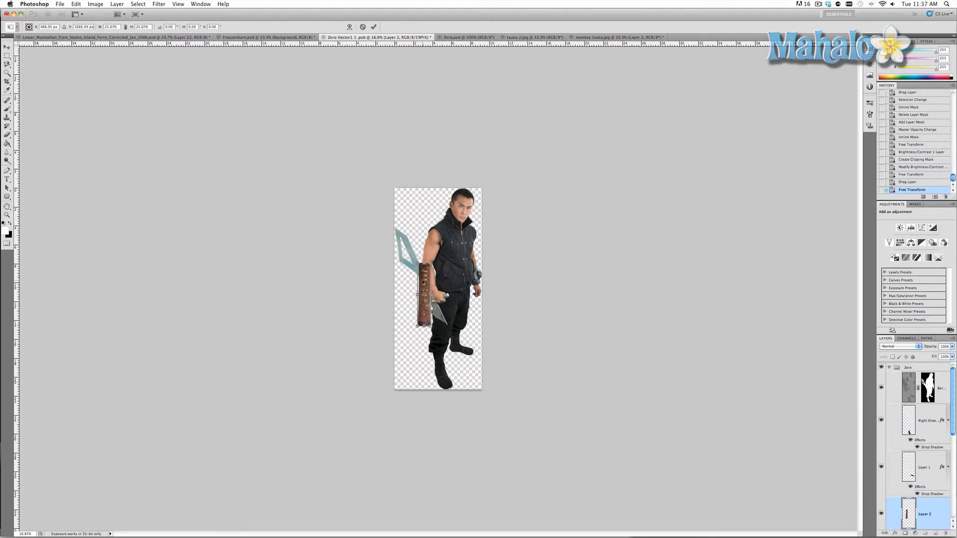
key(super+plus)
key(super+plus)
key(super+plus)
key(super+plus)
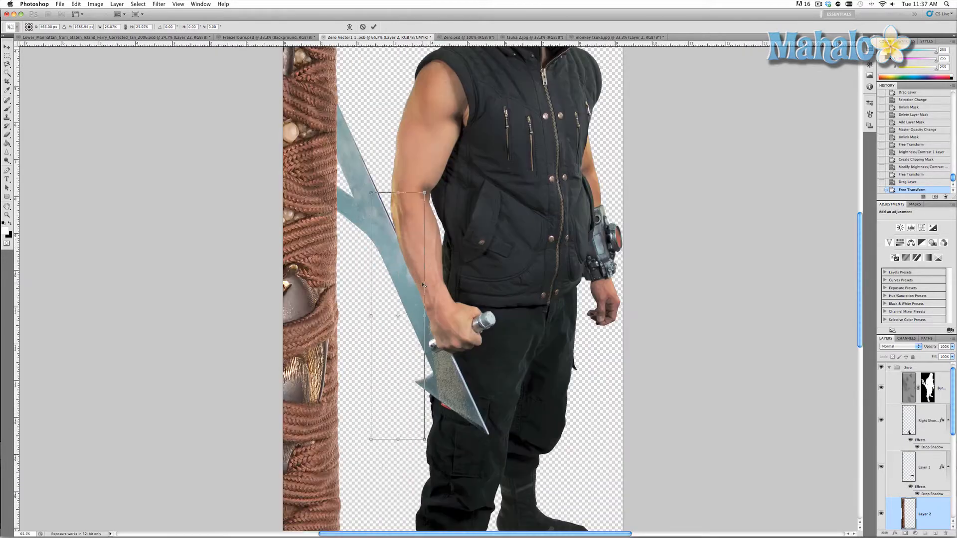
key(super+0)
key(super+plus)
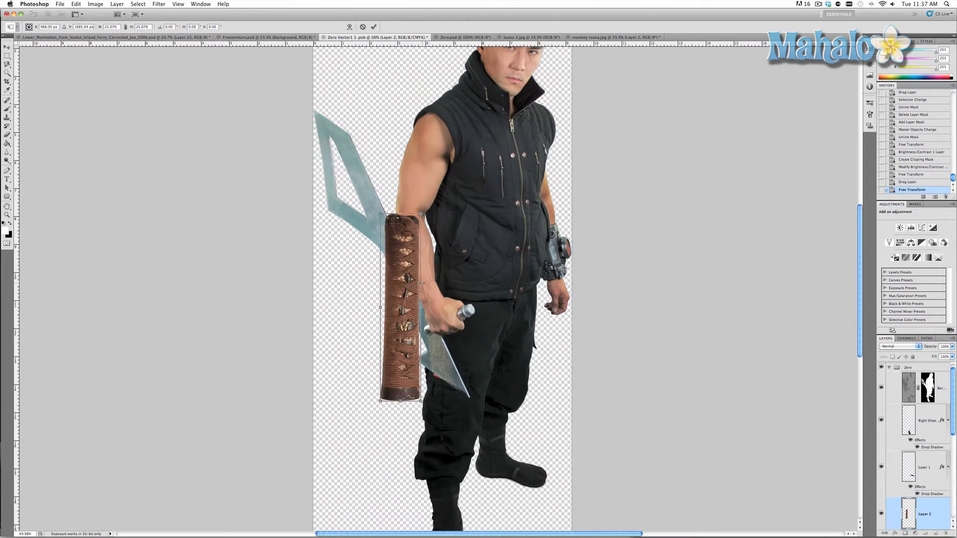
scroll(422, 283, up, 1)
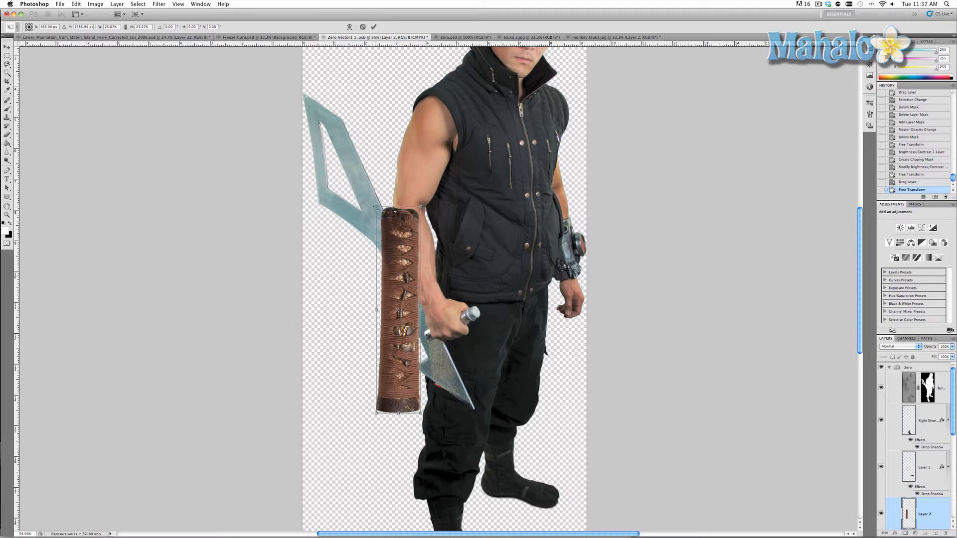
drag(375, 206, 379, 220)
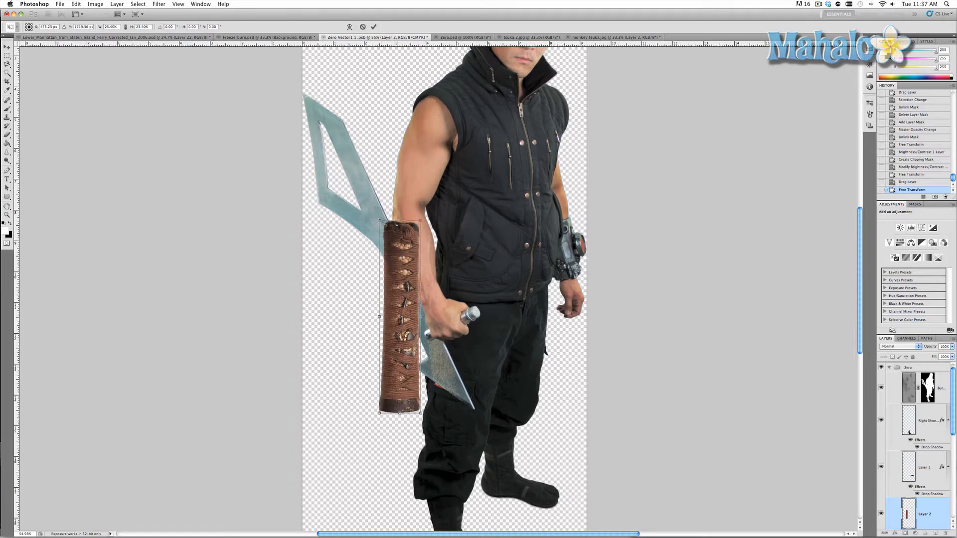
key(Return)
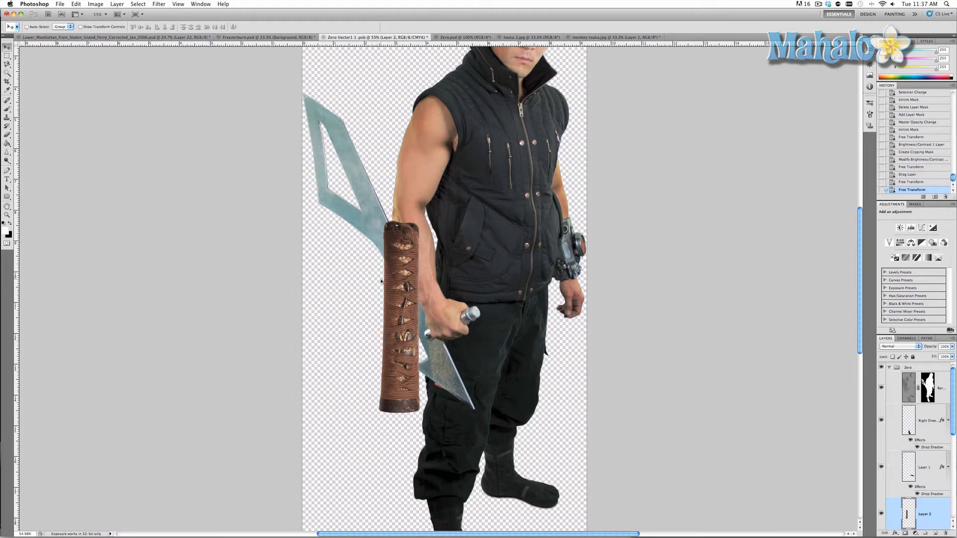
Move the handle off the sword onto the empty area beside the man and flip it horizontally
drag(395, 279, 338, 277)
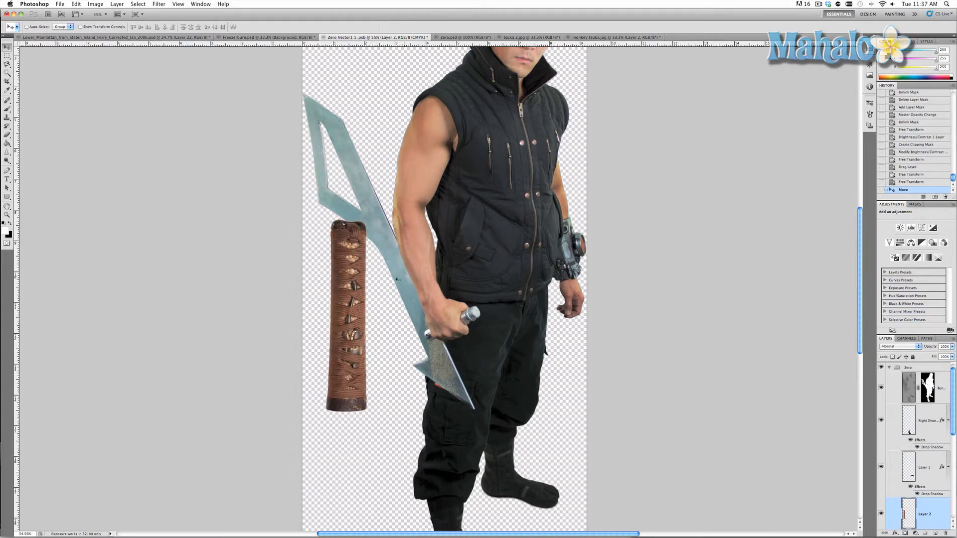
click(76, 4)
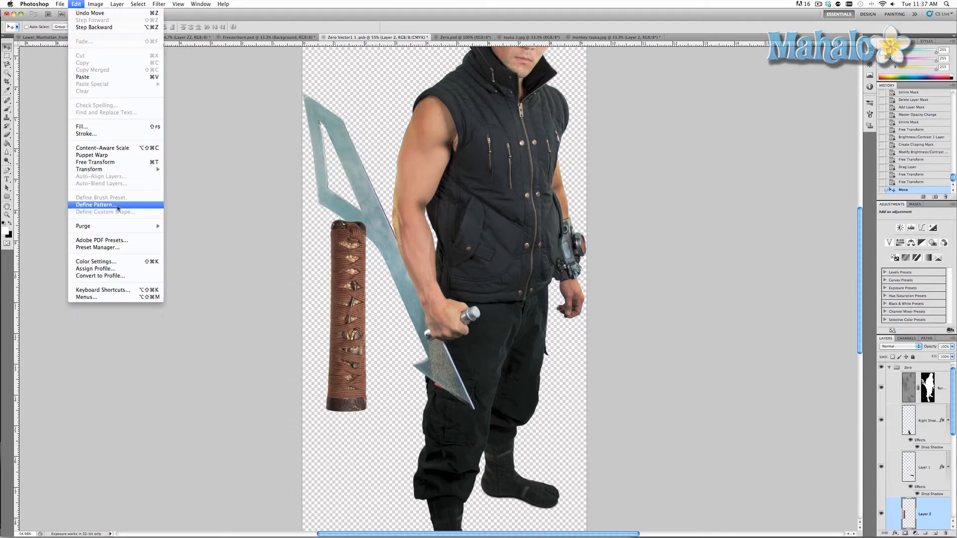
mouse_move(124, 173)
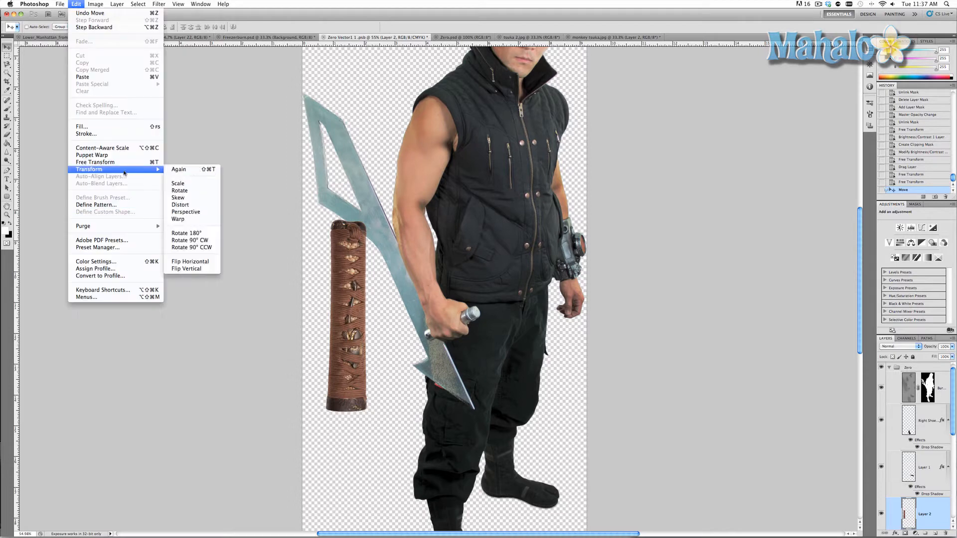
click(189, 261)
drag(337, 298, 348, 316)
Erase the dark end cap around the cord knot at the handle's upper end using a small eraser
key(z)
click(349, 319)
click(349, 320)
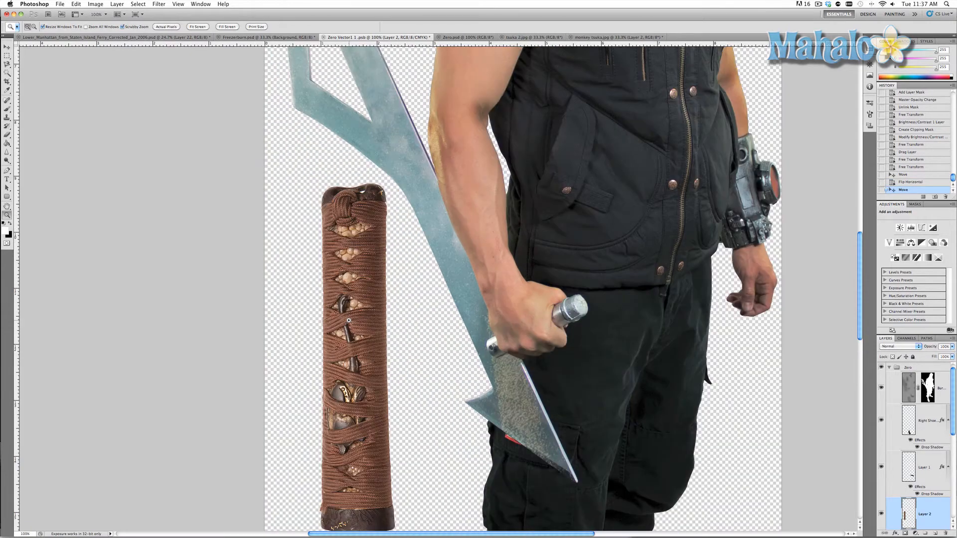
scroll(349, 320, down, 1)
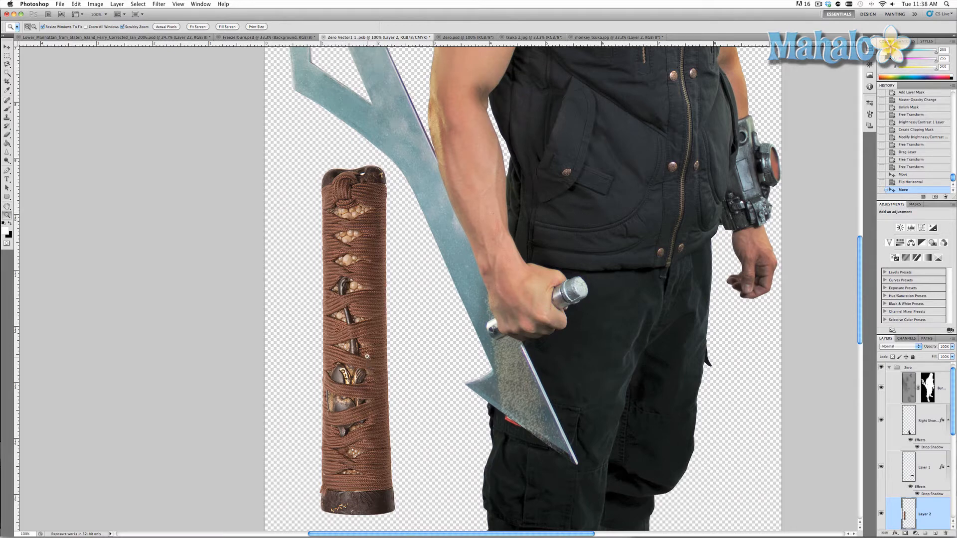
key(b)
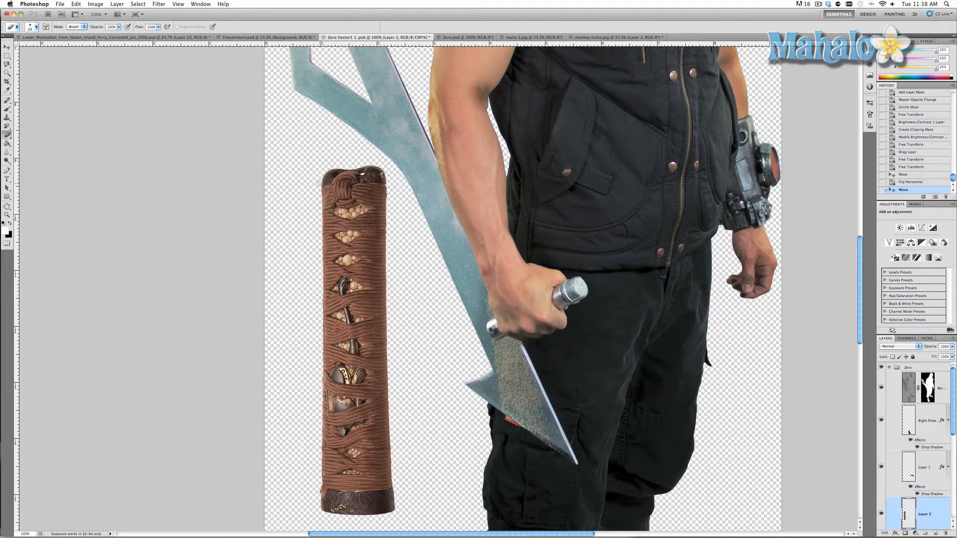
key(z)
click(327, 188)
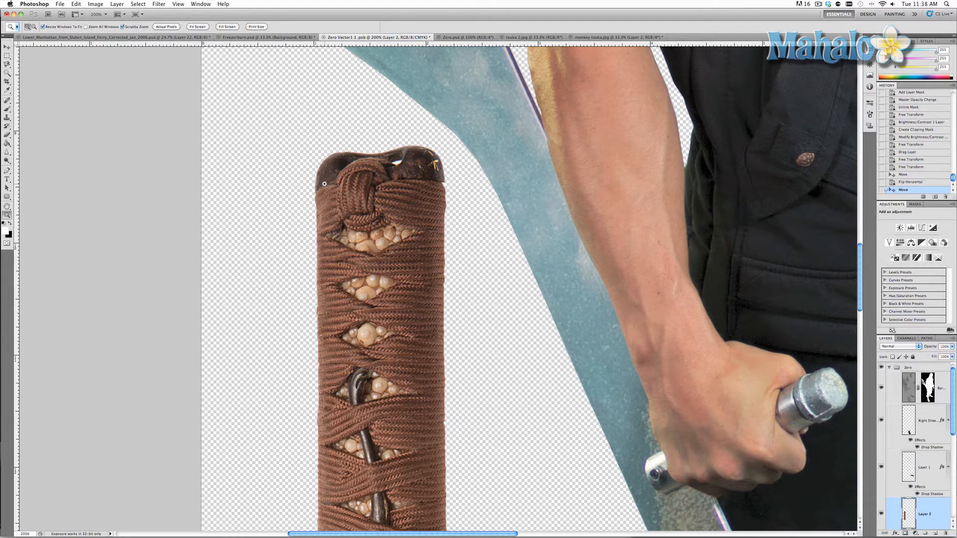
key(b)
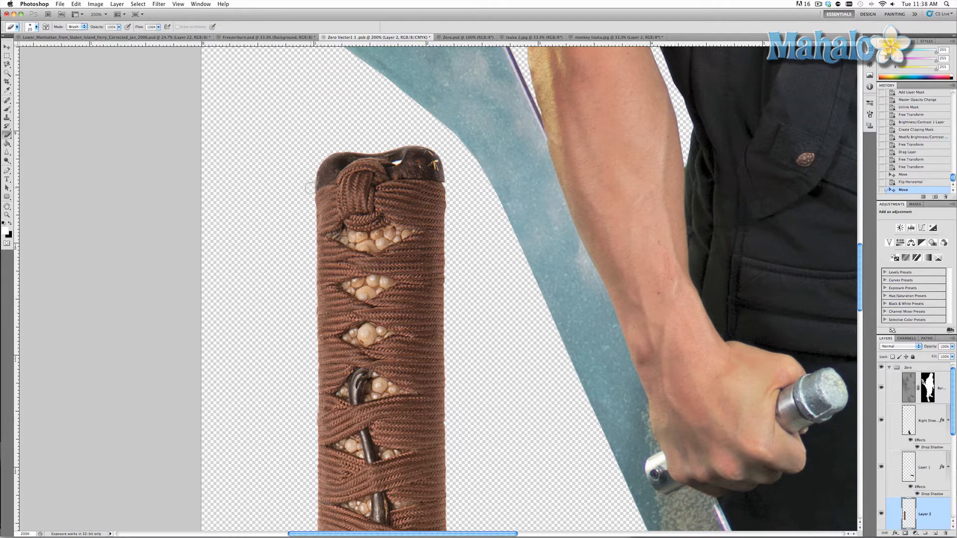
drag(317, 185, 370, 151)
key(super+z)
key([)
key([)
drag(444, 177, 403, 148)
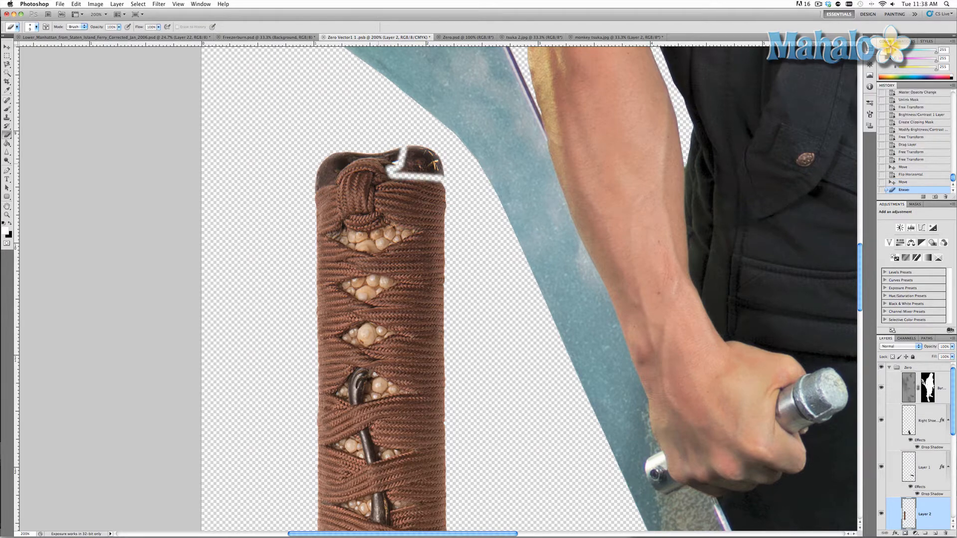
mouse_move(317, 186)
mouse_down()
mouse_move(365, 155)
mouse_move(398, 164)
mouse_up()
mouse_move(402, 150)
mouse_down()
mouse_move(439, 155)
mouse_move(409, 167)
mouse_up()
drag(351, 157, 322, 177)
Erase the dark collar at the handle's lower end, following the edge of the last cord row
scroll(408, 165, down, 10)
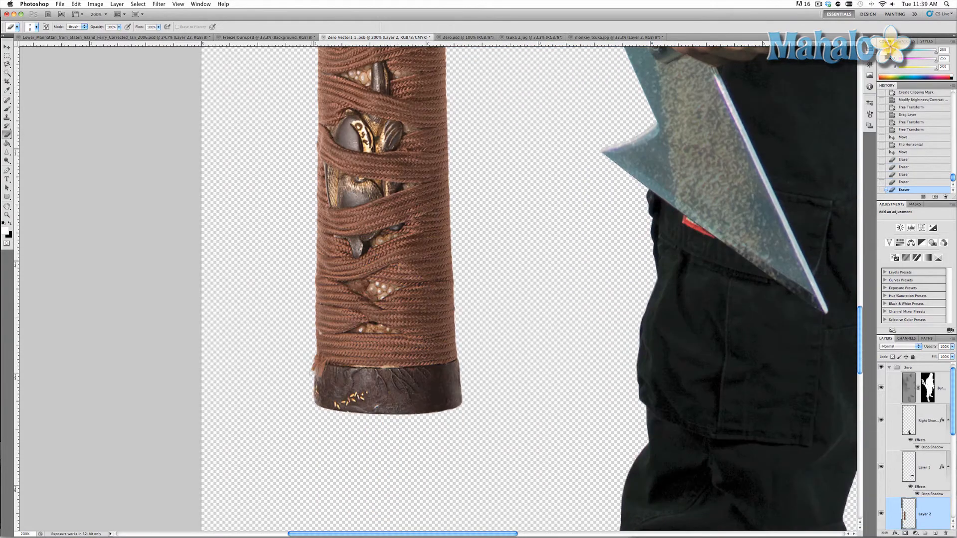
key([)
drag(315, 375, 456, 352)
scroll(439, 364, up, 5)
drag(394, 361, 478, 343)
drag(344, 356, 381, 360)
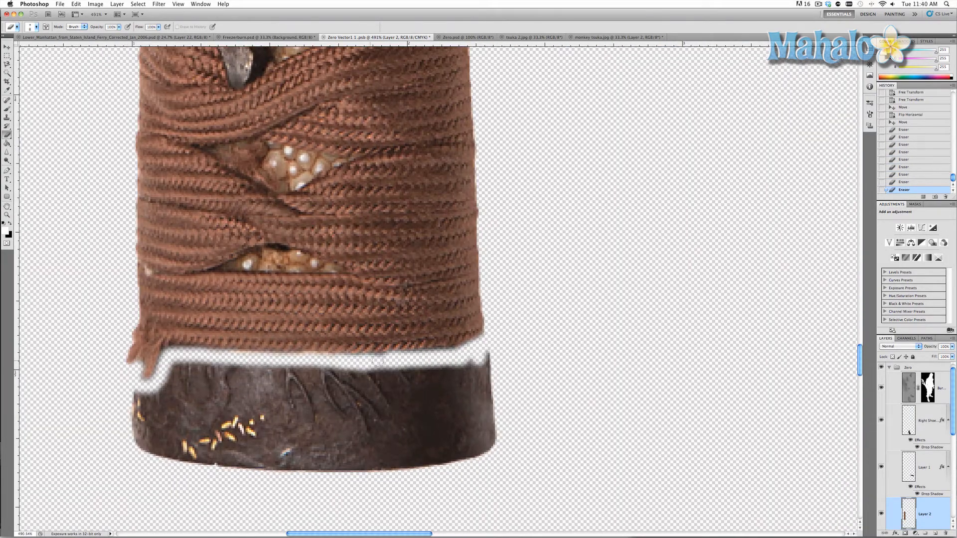
key(])
key(])
key(])
key(])
mouse_move(152, 433)
mouse_down()
mouse_move(497, 358)
mouse_move(269, 431)
mouse_up()
Erase the pearly ray skin inside the two lowest openings of the cord wrapping
scroll(269, 431, up, 2)
key([)
key([)
key([)
key([)
key([)
key([)
key([)
key([)
mouse_move(222, 306)
mouse_down()
mouse_move(339, 305)
mouse_move(254, 299)
mouse_up()
scroll(254, 299, up, 3)
drag(219, 234, 360, 244)
mouse_move(360, 243)
mouse_down()
mouse_move(227, 238)
mouse_move(299, 254)
mouse_up()
Erase the ray skin visible around the metal ornaments in the next openings up the handle
scroll(294, 252, up, 1)
scroll(299, 254, up, 3)
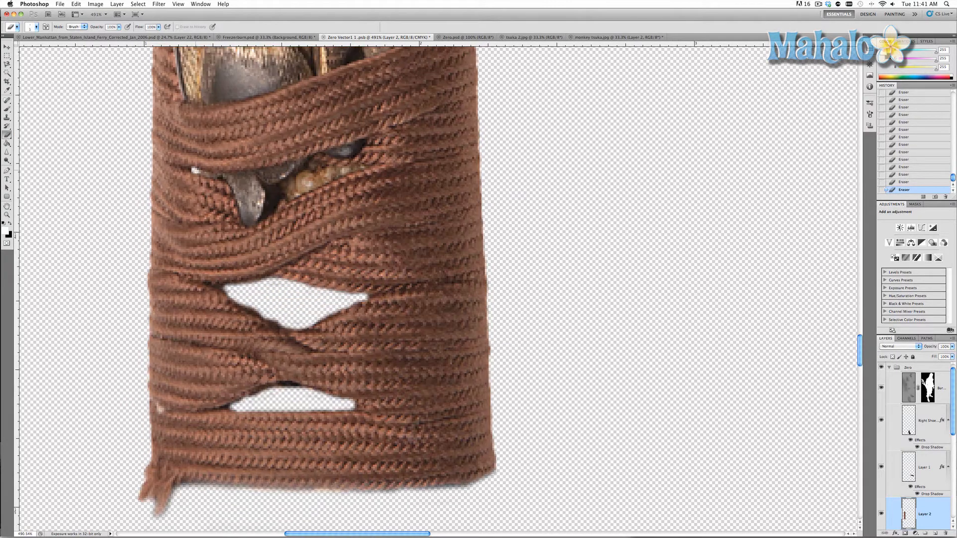
key([)
mouse_move(284, 188)
mouse_down()
mouse_move(295, 197)
mouse_move(339, 184)
mouse_up()
scroll(295, 197, up, 1)
scroll(338, 184, up, 4)
drag(404, 234, 368, 245)
scroll(368, 239, up, 3)
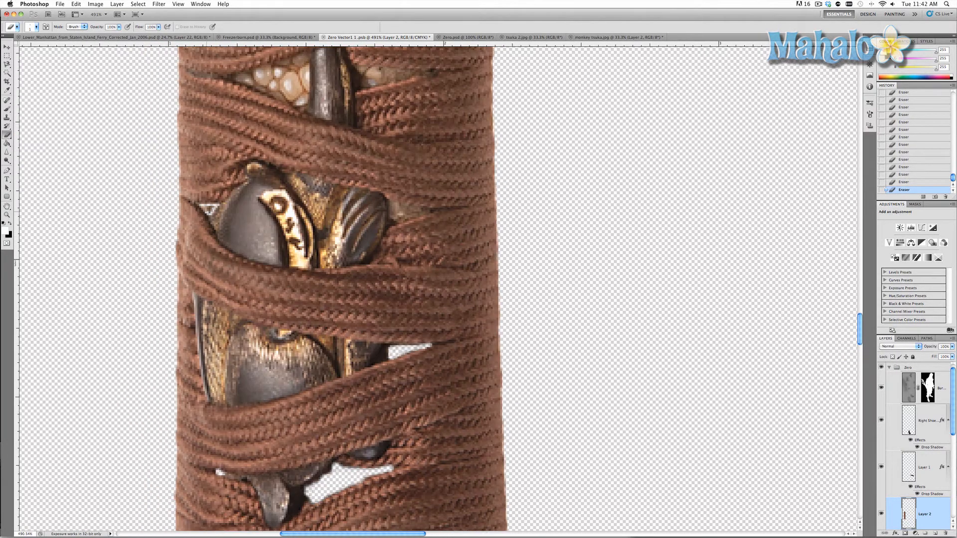
key([)
key([)
drag(200, 205, 214, 215)
mouse_move(424, 210)
mouse_down()
mouse_move(390, 227)
mouse_move(402, 220)
mouse_up()
Erase the ray skin around the thin metal rod in the openings above the gold ornament
key(])
scroll(401, 220, up, 3)
mouse_move(429, 156)
mouse_down()
mouse_move(369, 169)
mouse_move(404, 158)
mouse_up()
mouse_move(314, 142)
mouse_down()
mouse_move(242, 163)
mouse_move(311, 144)
mouse_move(279, 172)
mouse_move(299, 179)
mouse_up()
scroll(312, 146, up, 1)
scroll(299, 179, up, 3)
key([)
mouse_move(423, 175)
mouse_down()
mouse_move(327, 166)
mouse_move(418, 177)
mouse_move(328, 174)
mouse_move(249, 216)
mouse_move(332, 249)
mouse_up()
Erase the ray skin from the remaining upper openings of the wrapping, up to the one below the knot
key(])
scroll(329, 177, up, 3)
scroll(249, 215, up, 1)
mouse_move(273, 225)
mouse_down()
mouse_move(318, 211)
mouse_move(299, 224)
mouse_move(319, 235)
mouse_move(265, 247)
mouse_up()
scroll(312, 229, up, 3)
key([)
mouse_move(264, 248)
mouse_down()
mouse_move(289, 225)
mouse_move(281, 251)
mouse_up()
scroll(286, 244, left, 1)
mouse_move(469, 245)
mouse_down()
mouse_move(403, 218)
mouse_move(335, 266)
mouse_move(425, 243)
mouse_move(348, 252)
mouse_up()
scroll(379, 234, down, 1)
mouse_move(369, 210)
mouse_down()
mouse_move(409, 222)
mouse_move(343, 249)
mouse_up()
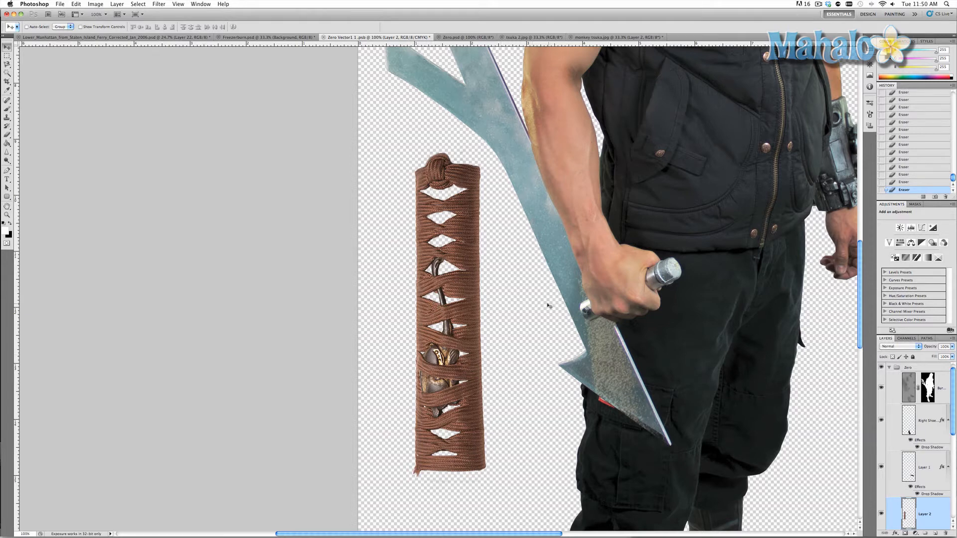
Rotate the cord wrapping about 26° counterclockwise, place it over the sword blade and scale it to about 69%
key(super+t)
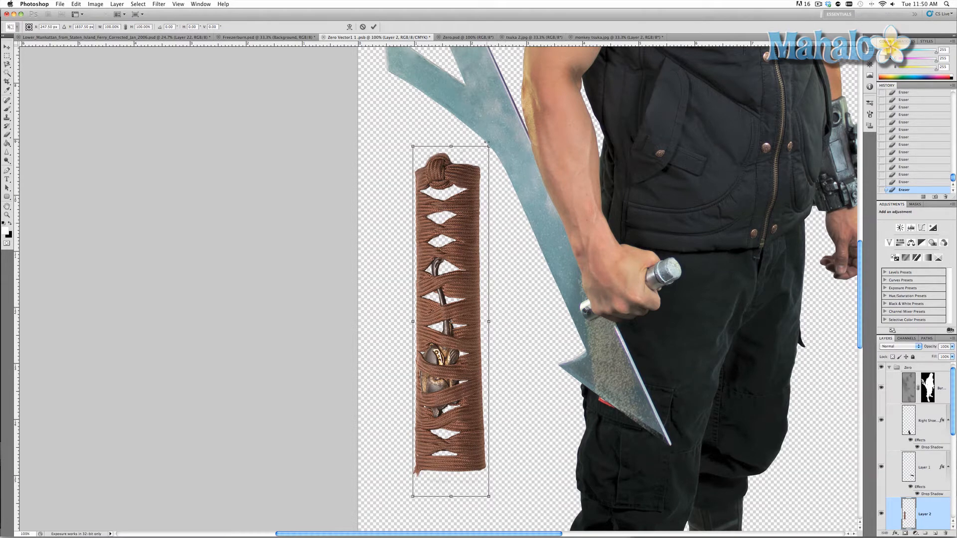
drag(488, 143, 406, 150)
drag(433, 290, 531, 214)
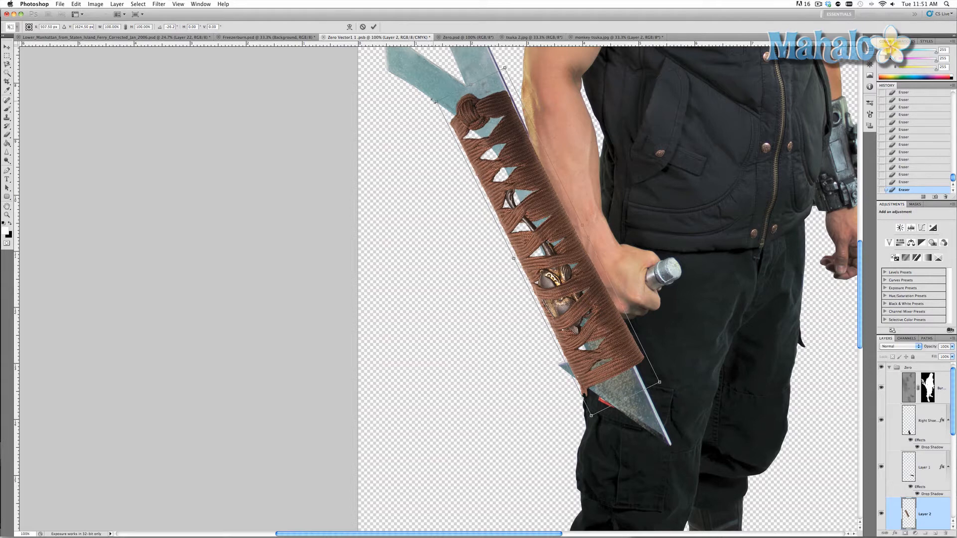
drag(434, 101, 509, 186)
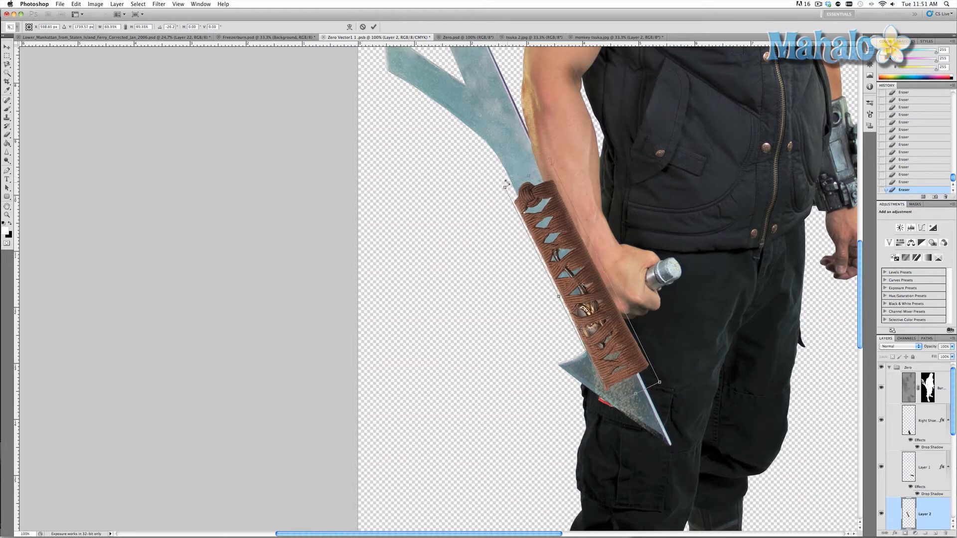
scroll(508, 182, left, 10)
scroll(510, 185, right, 15)
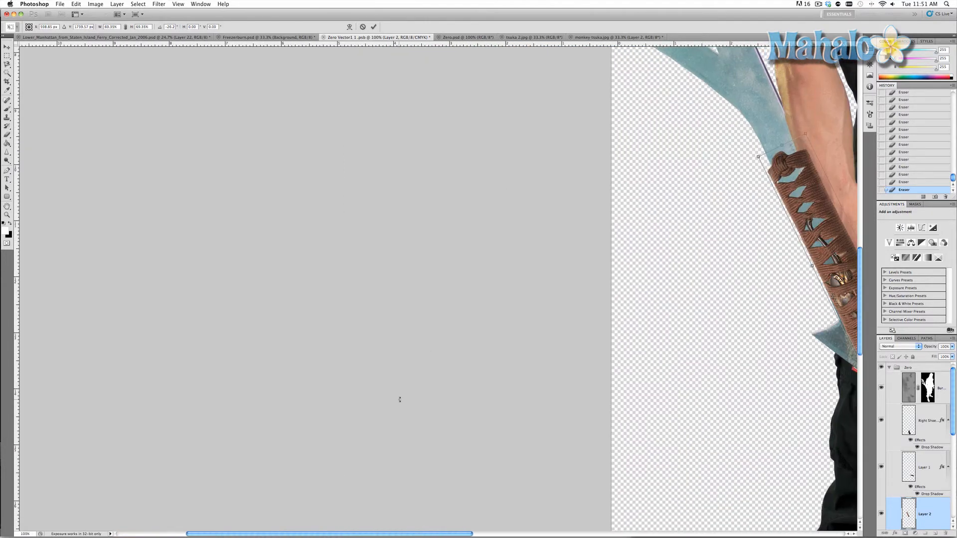
scroll(482, 483, right, 5)
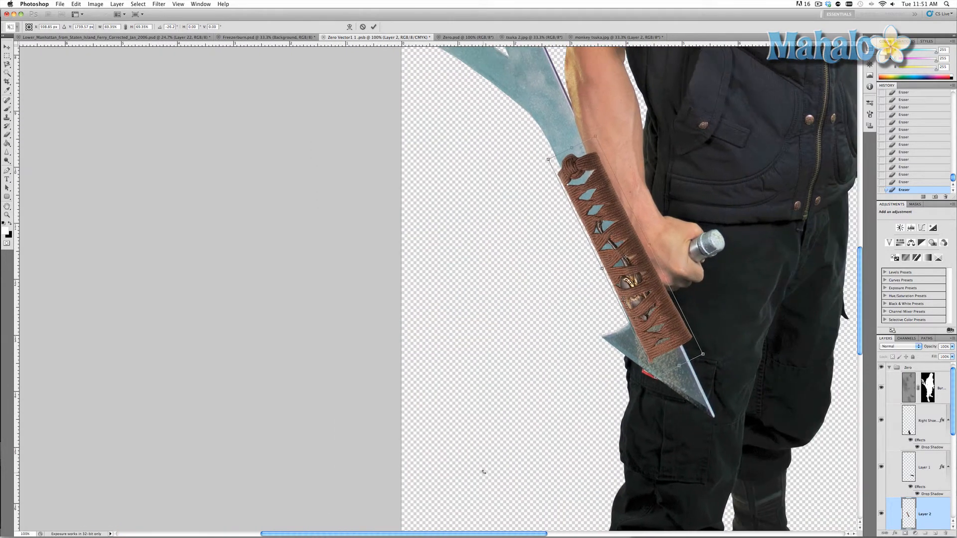
Scale the wrapping to about 58% and fine-tune its position and rotation so it runs along the blade beside the forearm
drag(660, 325, 640, 283)
scroll(552, 186, up, 1)
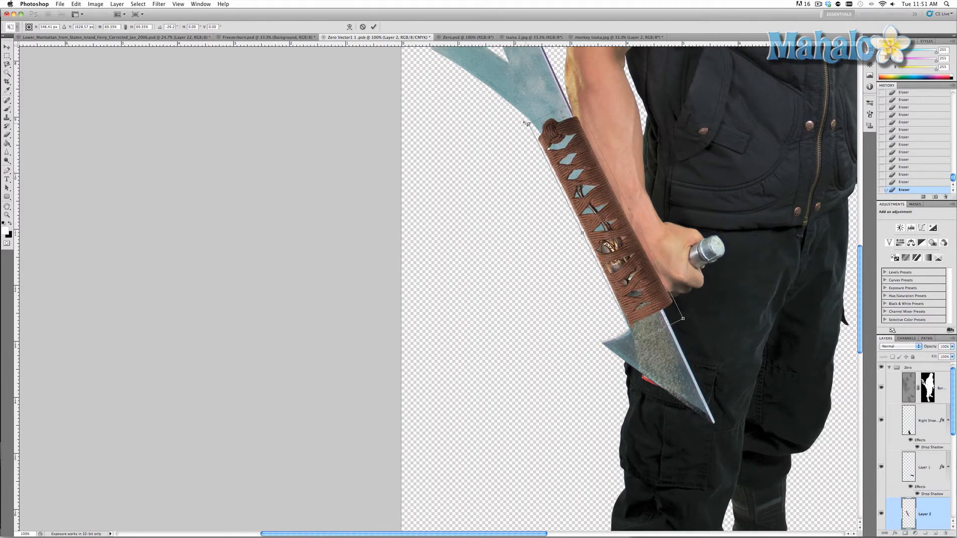
drag(523, 121, 550, 144)
drag(609, 221, 602, 220)
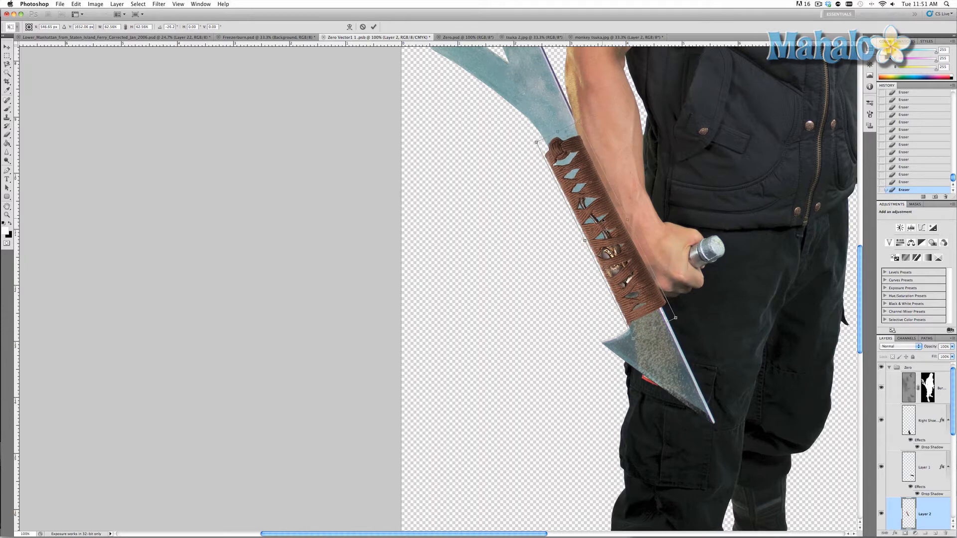
scroll(537, 145, up, 1)
drag(536, 148, 545, 158)
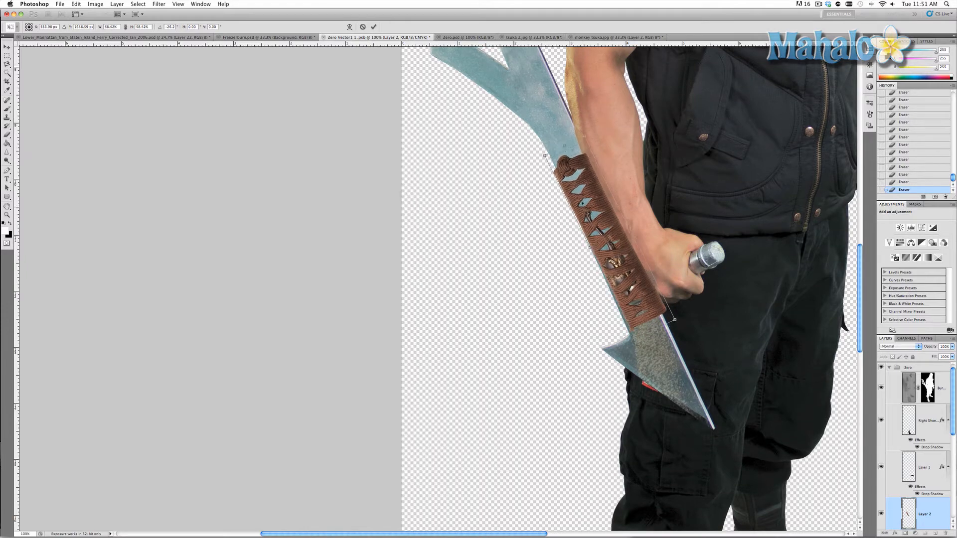
drag(584, 209, 578, 202)
scroll(563, 98, up, 1)
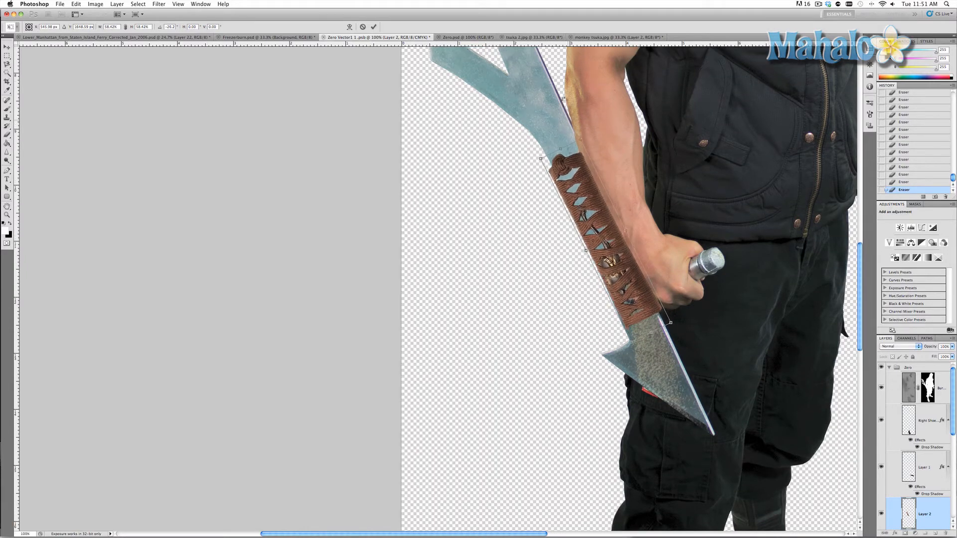
drag(577, 135, 579, 134)
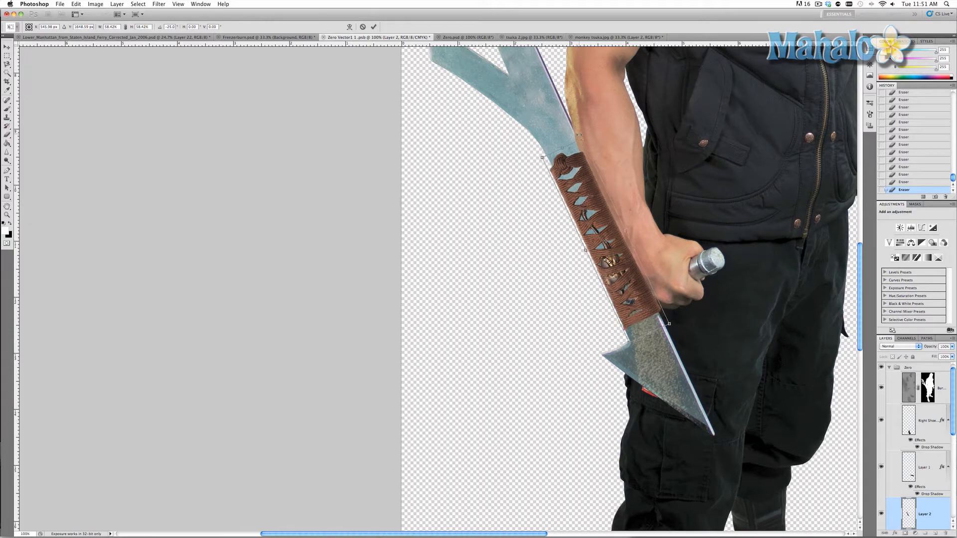
scroll(577, 137, up, 1)
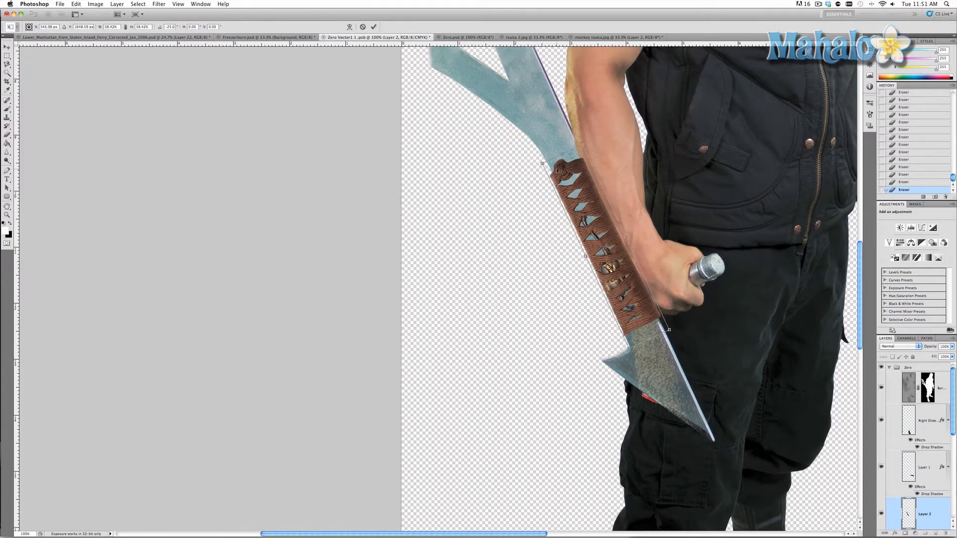
Distort the wrapping's corners so that its sides follow the edges of the blade
right_click(574, 200)
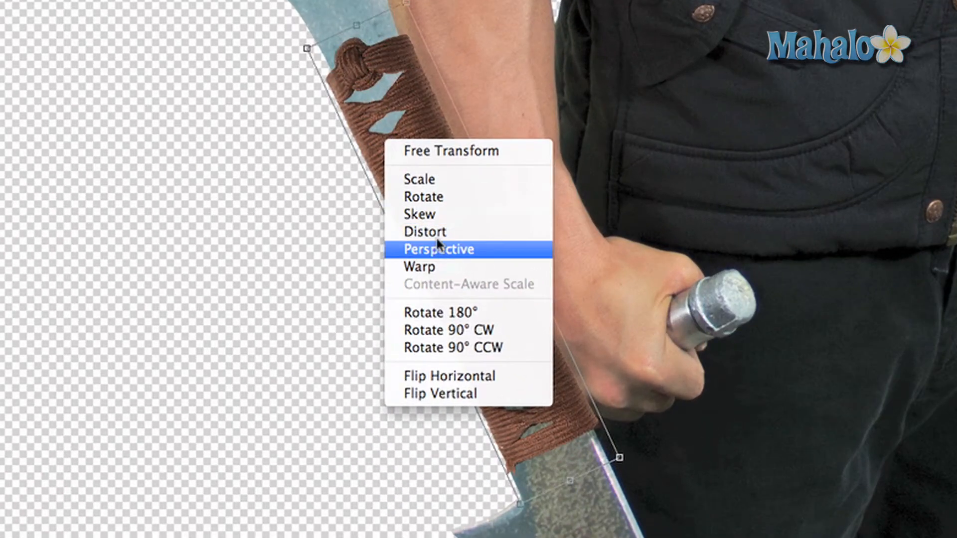
click(437, 232)
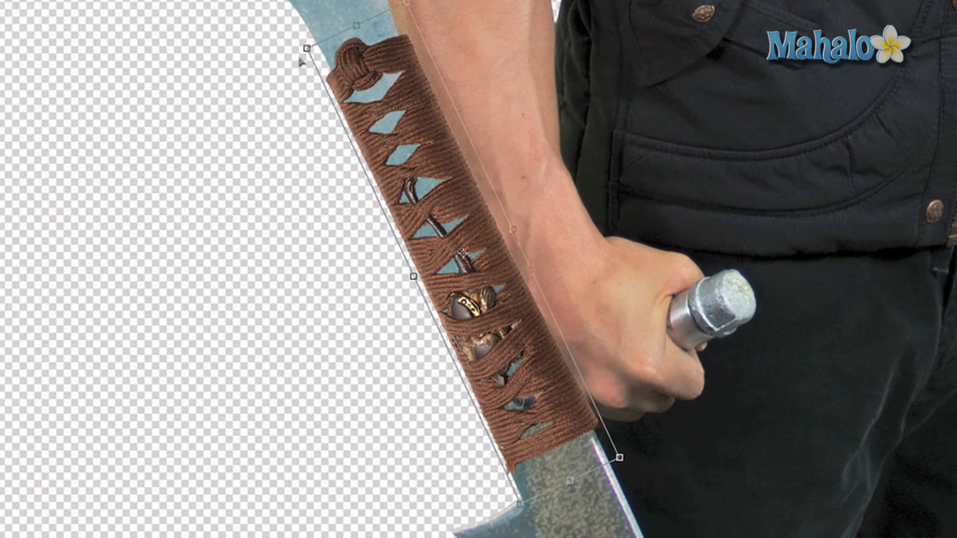
drag(308, 48, 311, 45)
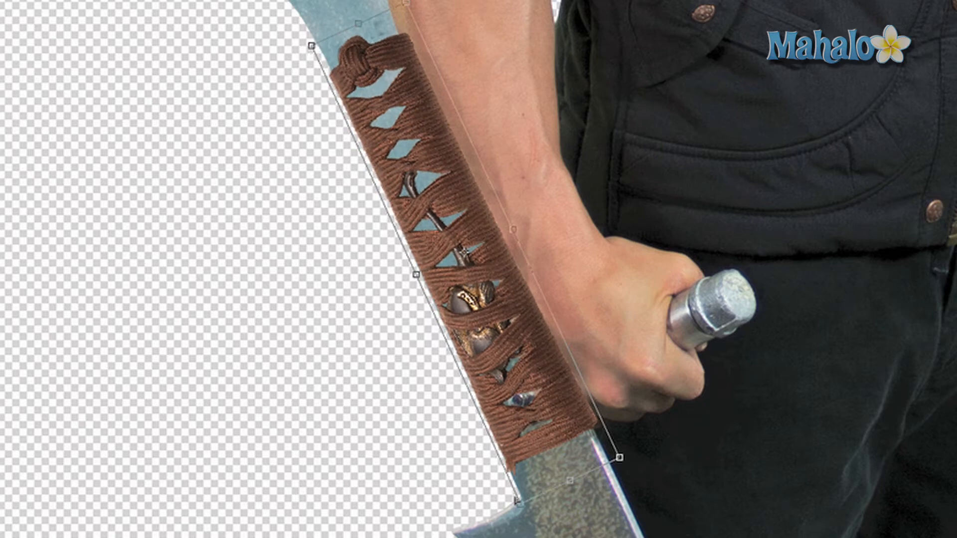
drag(519, 504, 517, 508)
drag(619, 457, 615, 460)
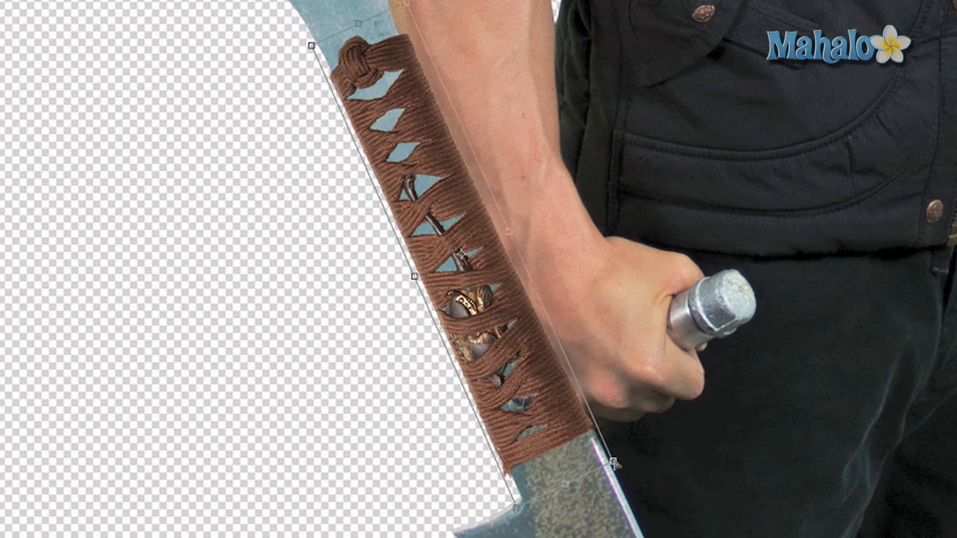
drag(407, 5, 408, 3)
key(Return)
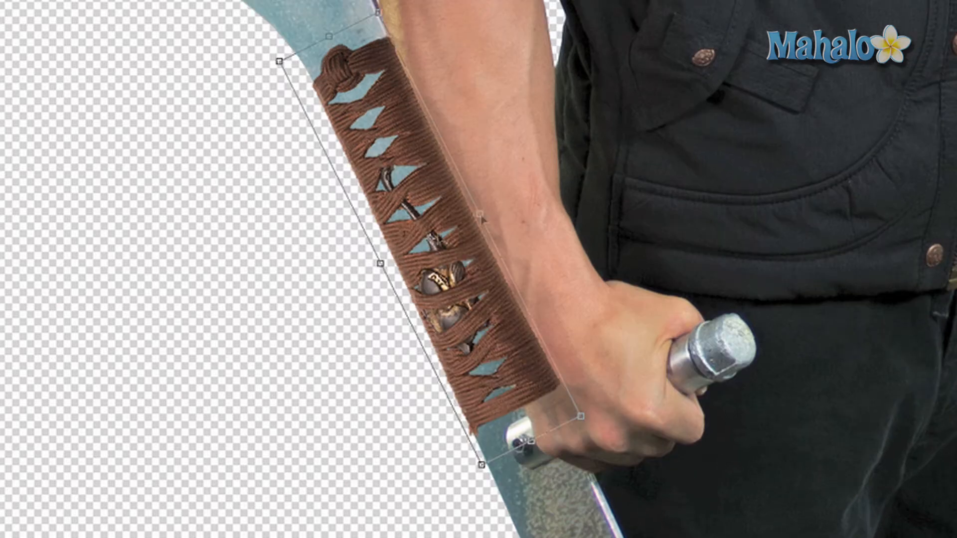
Refine the wrapping's side edges and lower outer corner with another transform to match the blade's width behind the hand
scroll(481, 469, down, 1)
scroll(482, 466, up, 1)
right_click(404, 153)
click(474, 264)
drag(379, 267, 382, 263)
scroll(381, 266, up, 2)
drag(480, 243, 483, 242)
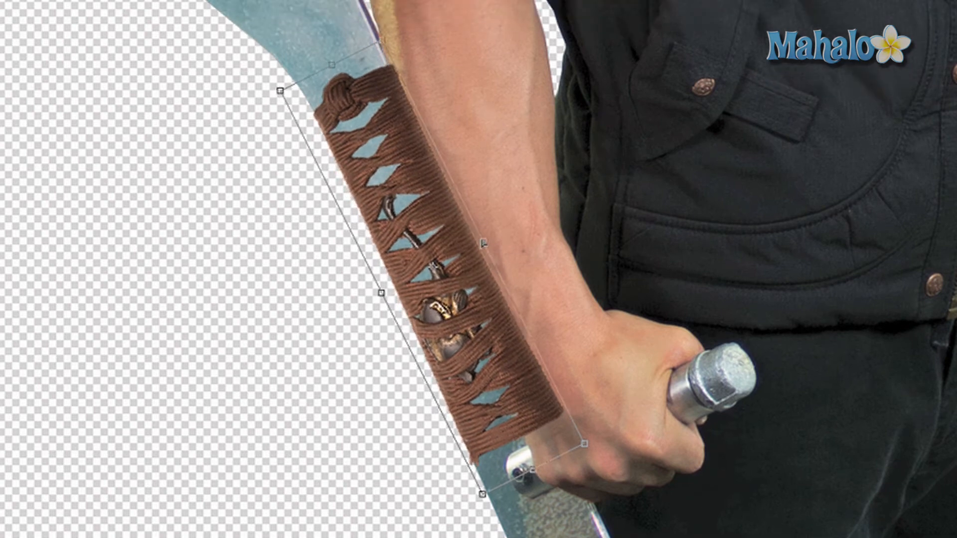
drag(482, 494, 479, 499)
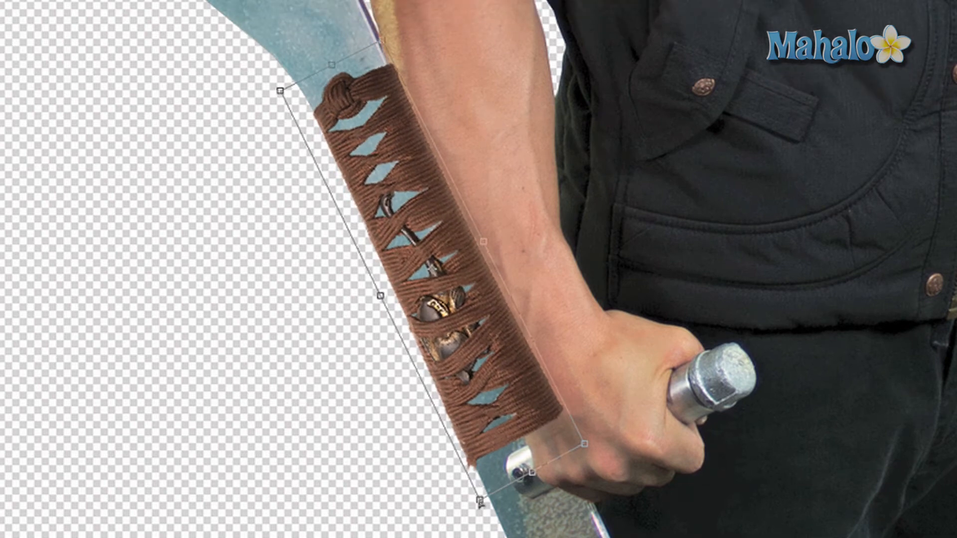
scroll(481, 504, up, 1)
scroll(480, 504, up, 1)
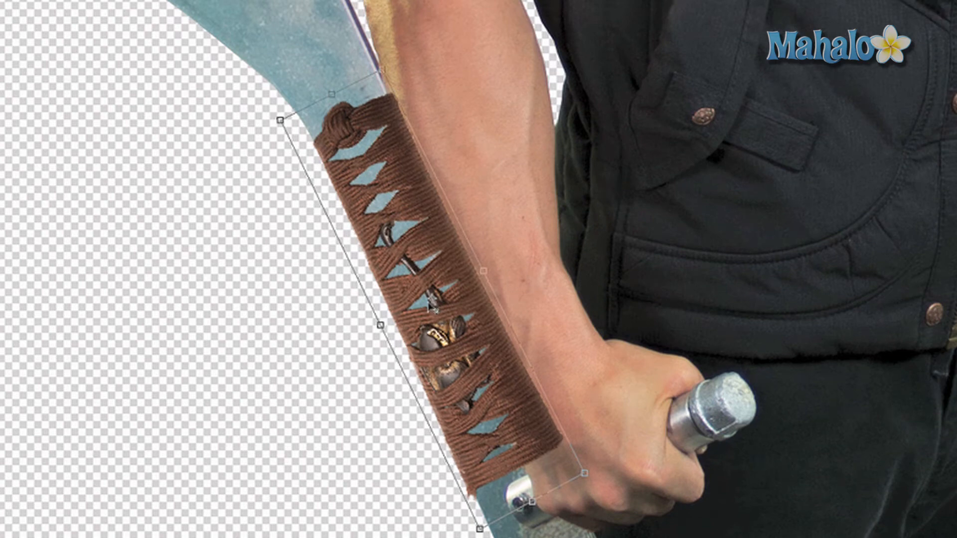
key(Return)
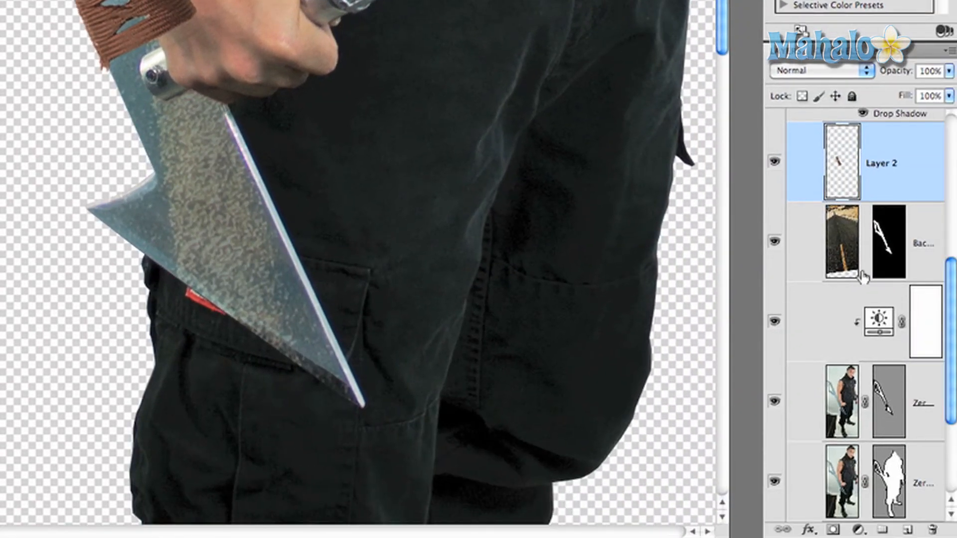
Load the sword-shaped mask of the man's photo layer as a selection and add it as a layer mask to Layer 2
click(888, 264)
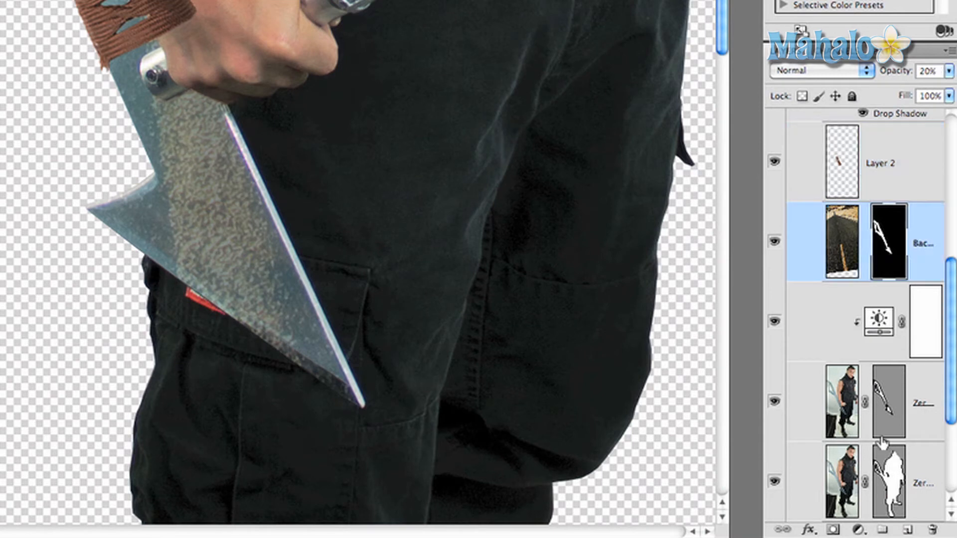
click(882, 406)
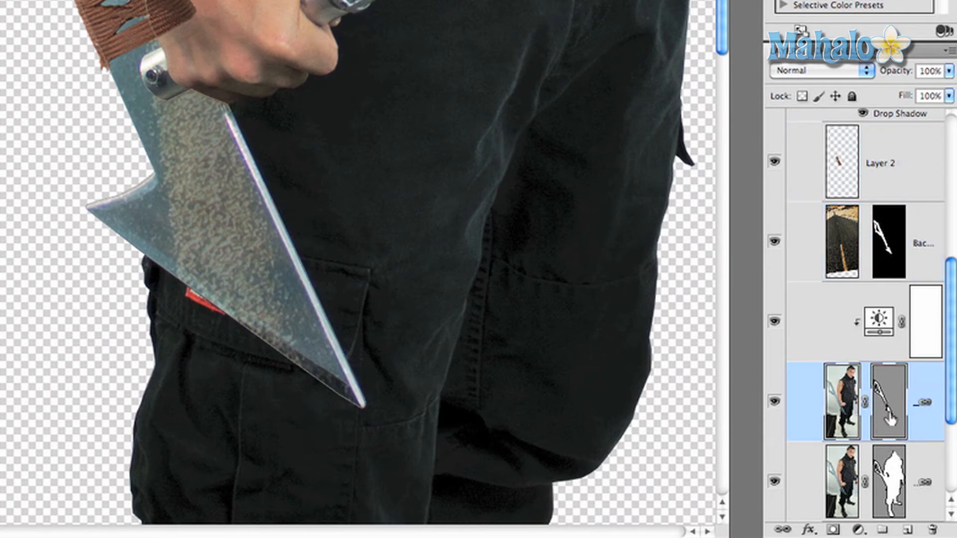
super+click(892, 421)
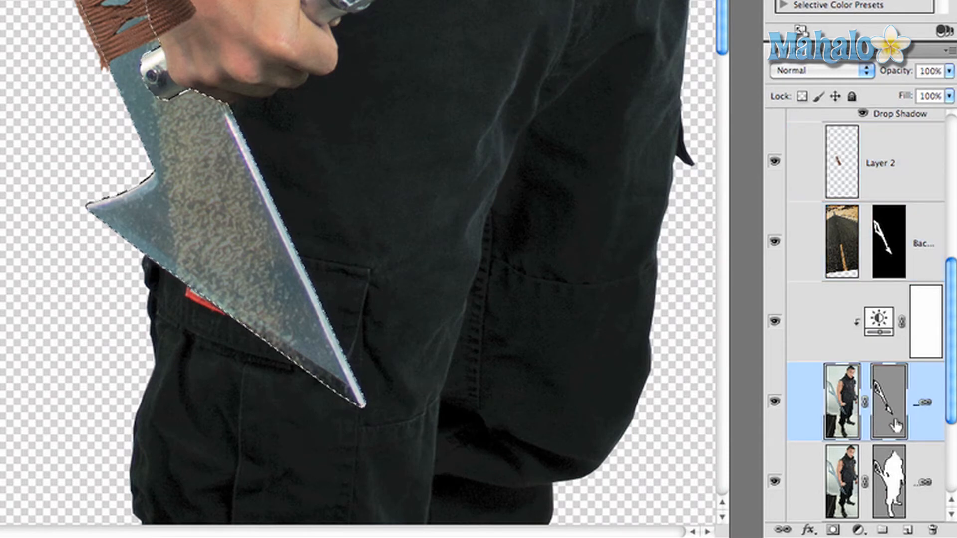
click(837, 157)
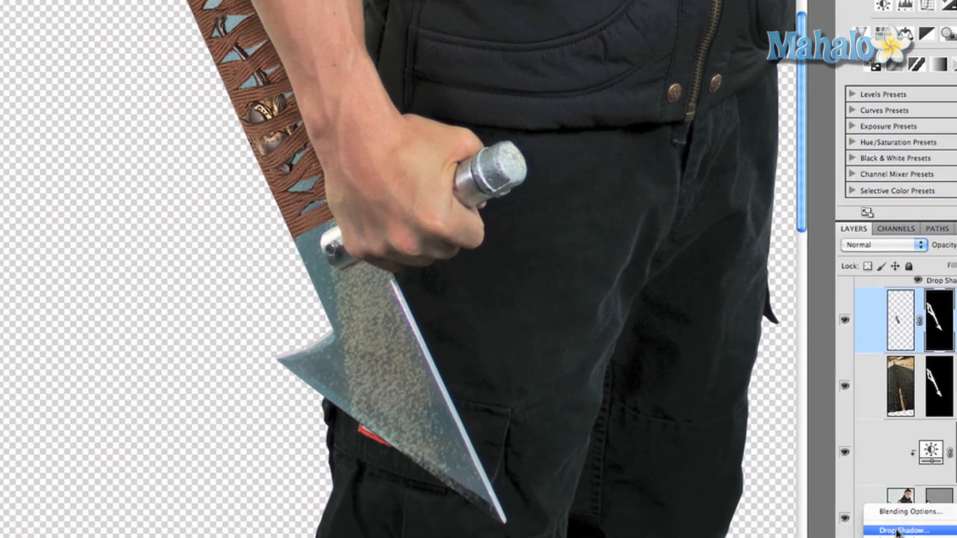
Add a drop shadow to the wrapping layer with 100% opacity and a distance of 2 px
click(892, 532)
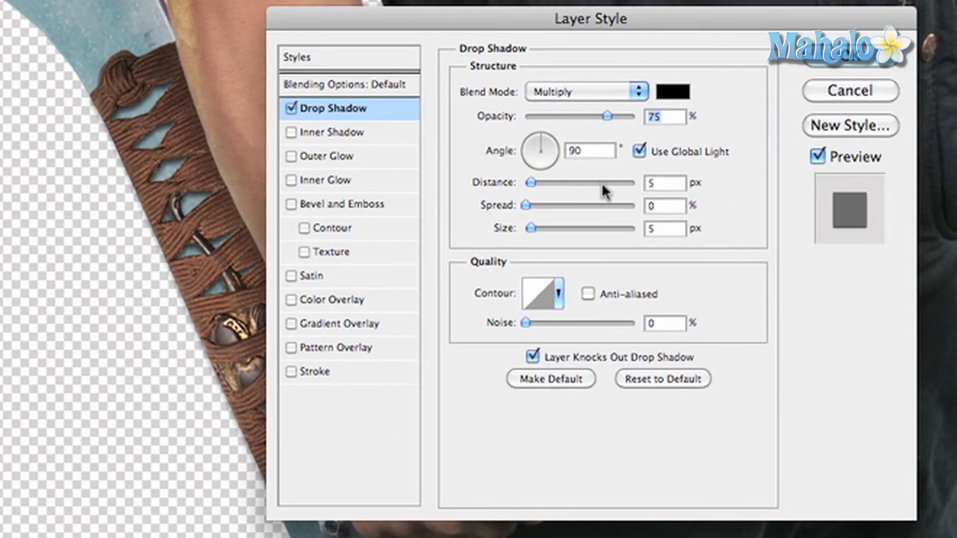
drag(608, 118, 636, 117)
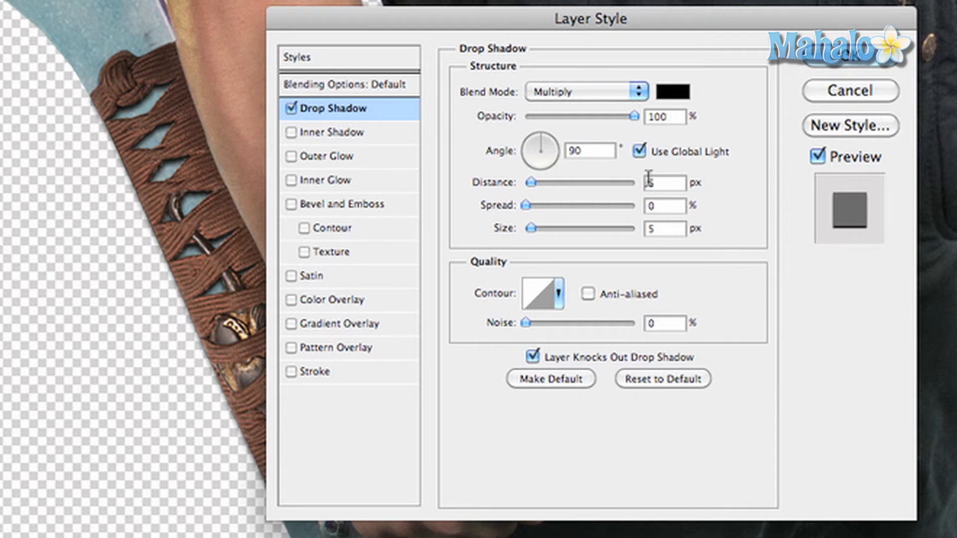
text(1)
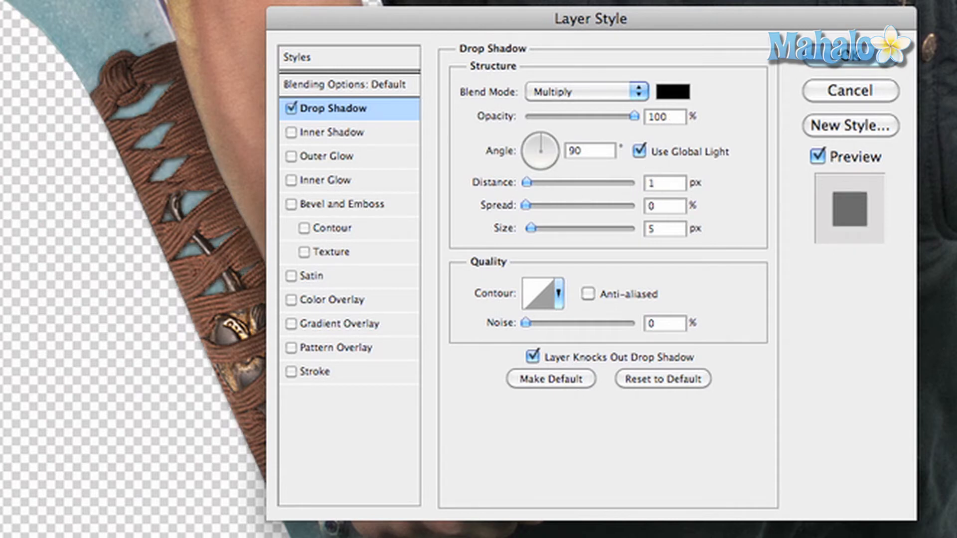
double_click(650, 183)
text(2)
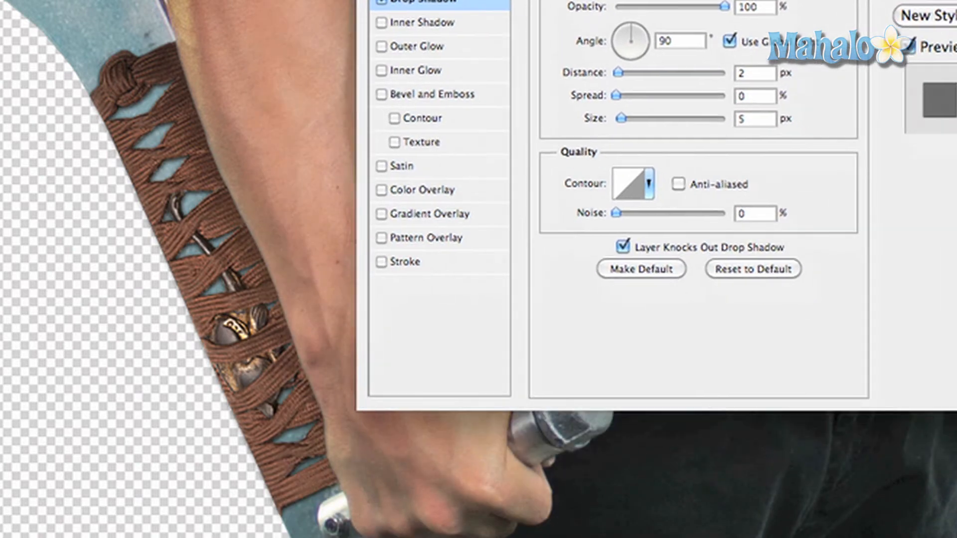
Set the drop shadow's angle to -6° and its size to 4 px, and apply the layer style
click(633, 31)
click(639, 36)
click(623, 27)
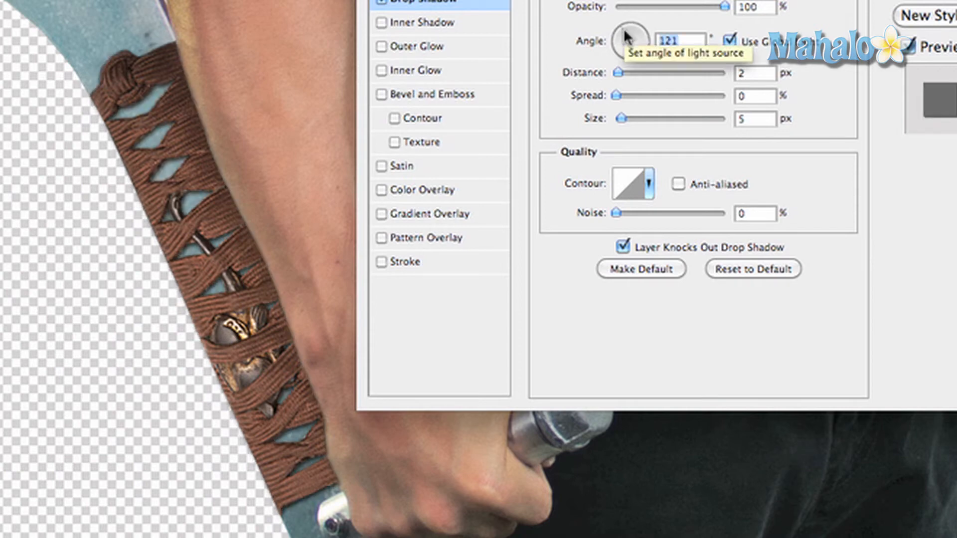
drag(623, 28, 641, 34)
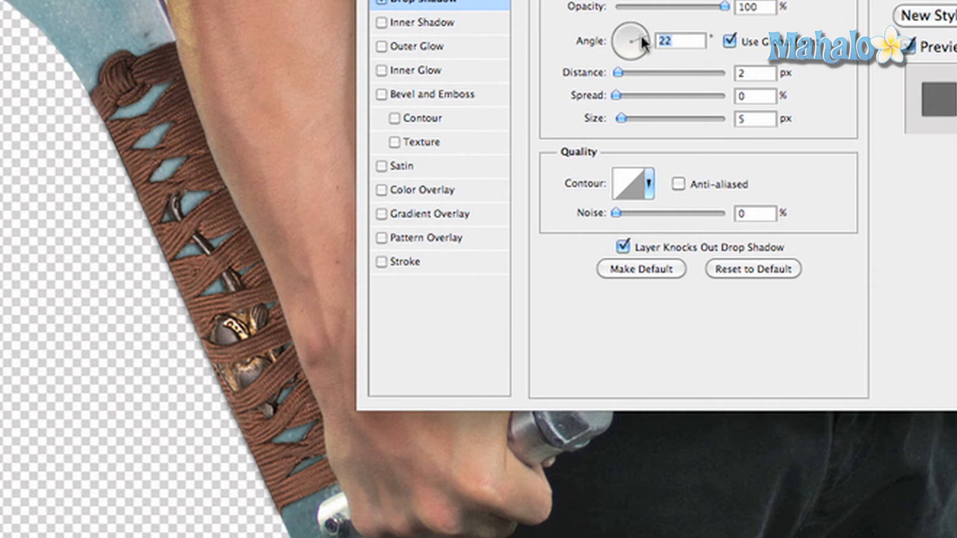
drag(641, 34, 643, 42)
click(621, 119)
drag(620, 116, 619, 115)
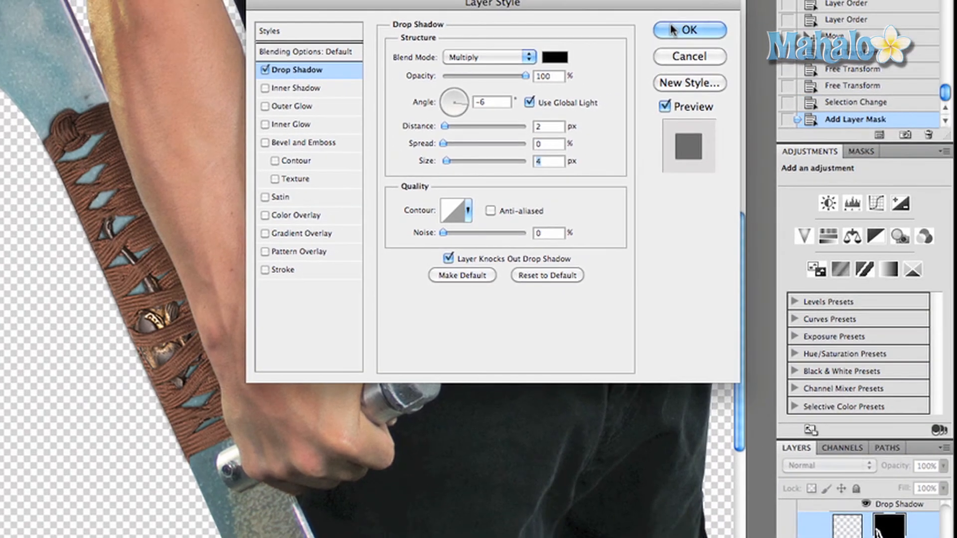
click(670, 24)
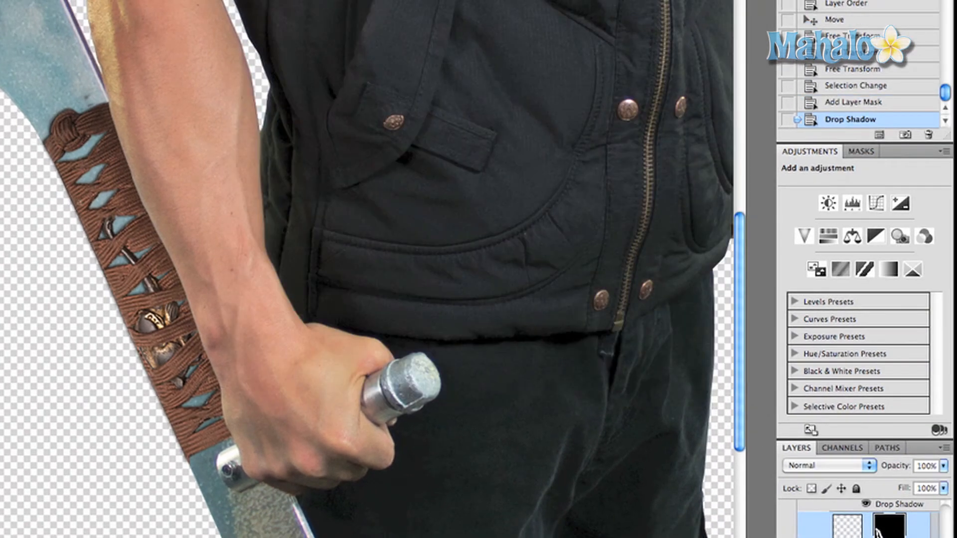
Erase a spot on the wrapping, and paint on its layer mask to reveal the cord's outer edge beyond the blade
click(847, 527)
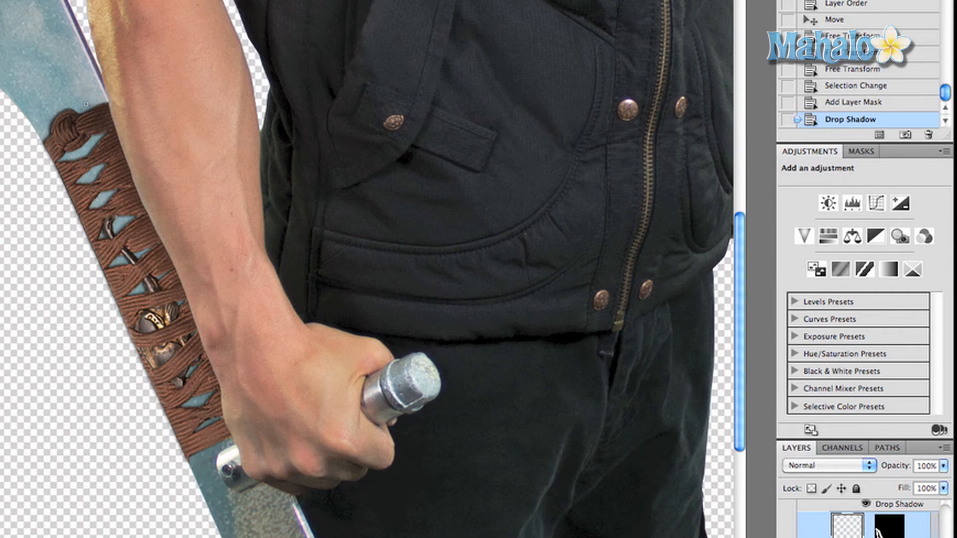
click(116, 160)
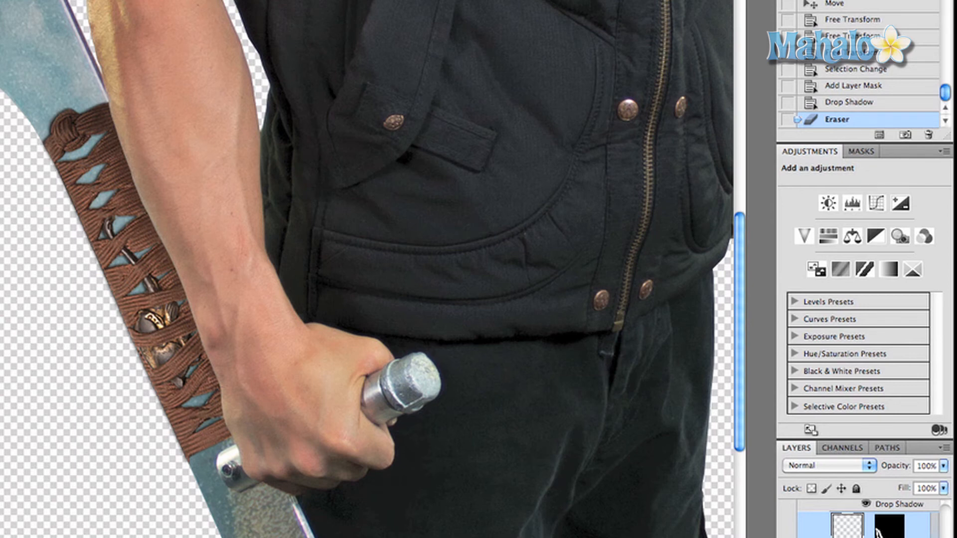
click(878, 532)
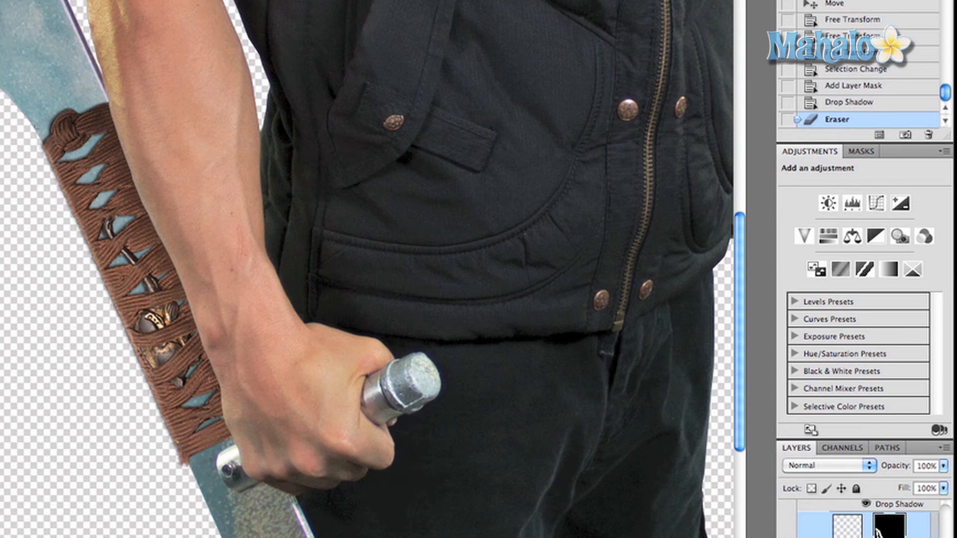
drag(39, 138, 46, 149)
scroll(87, 239, up, 1)
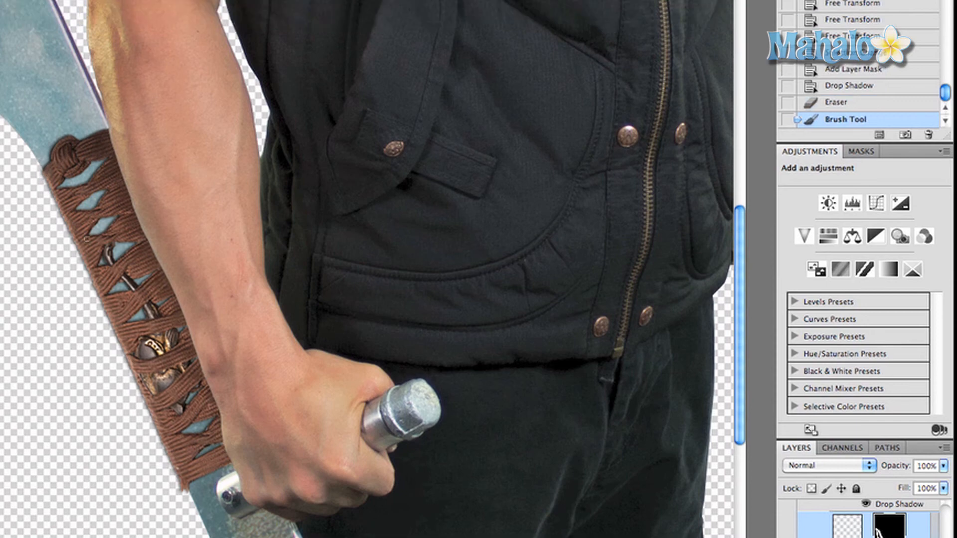